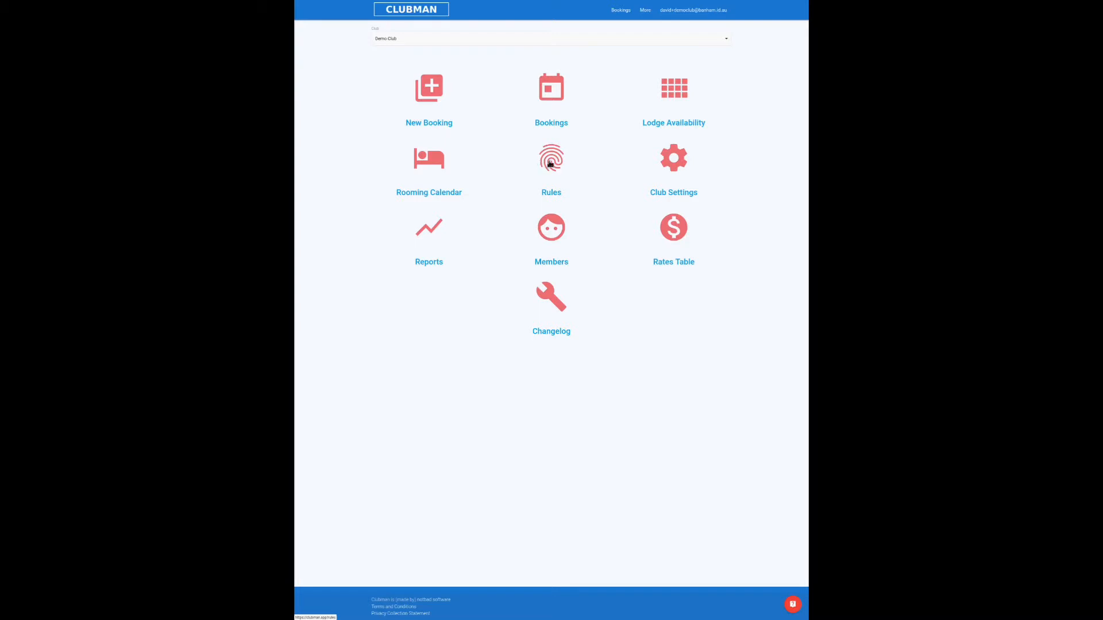
Step: In the club's rules, create a trigger named "Max 2 Guests Per Night"
click(550, 162)
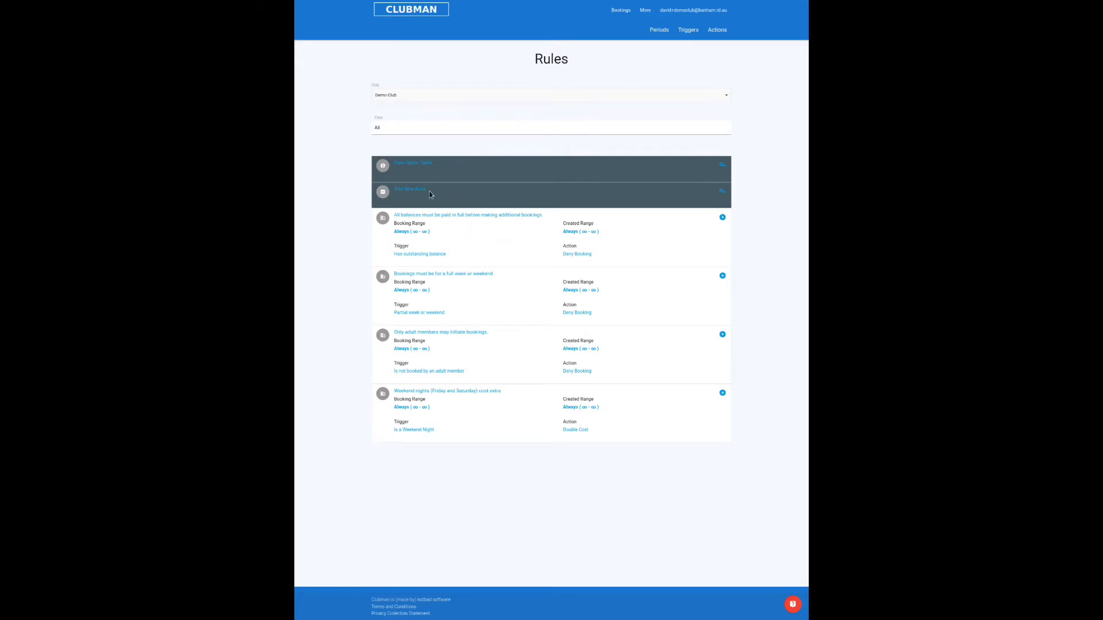
click(692, 32)
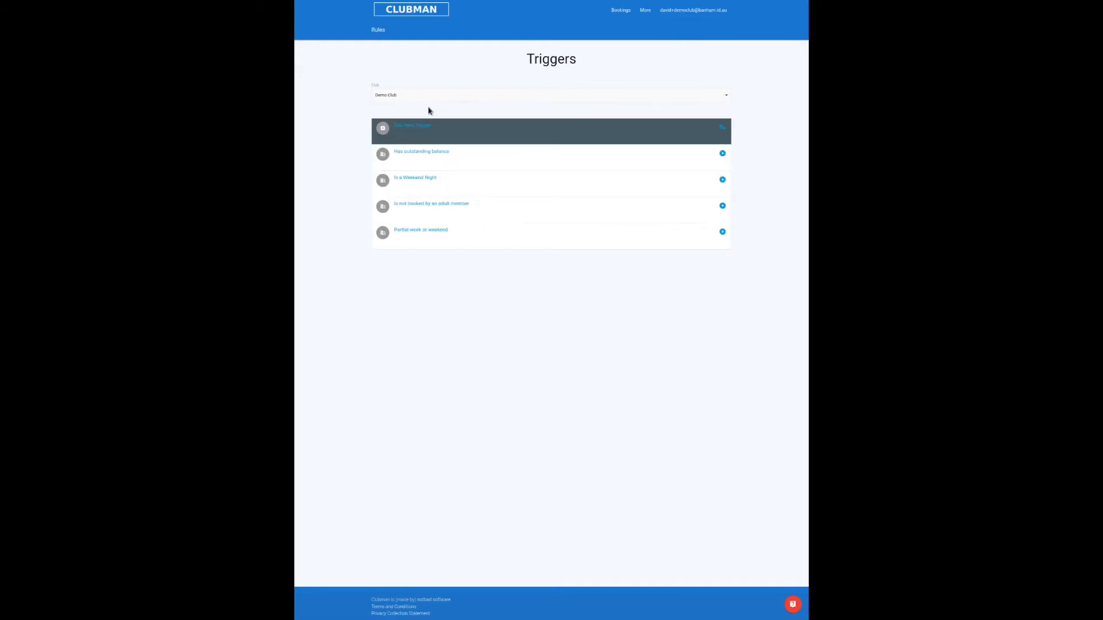
click(415, 125)
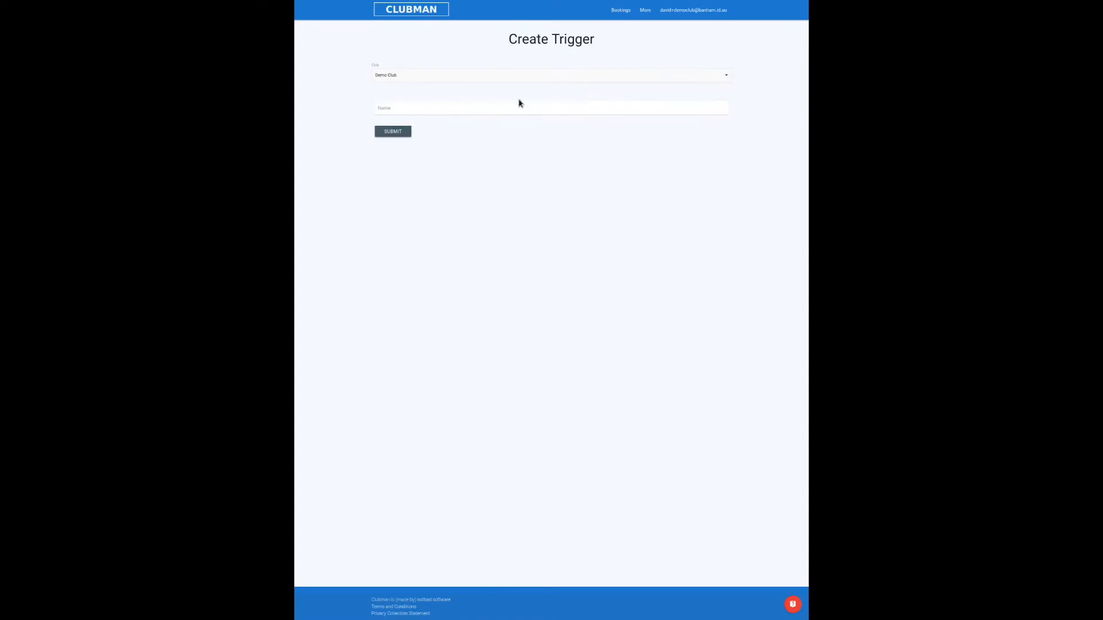
click(516, 108)
text(Max 2 Guests Per Night)
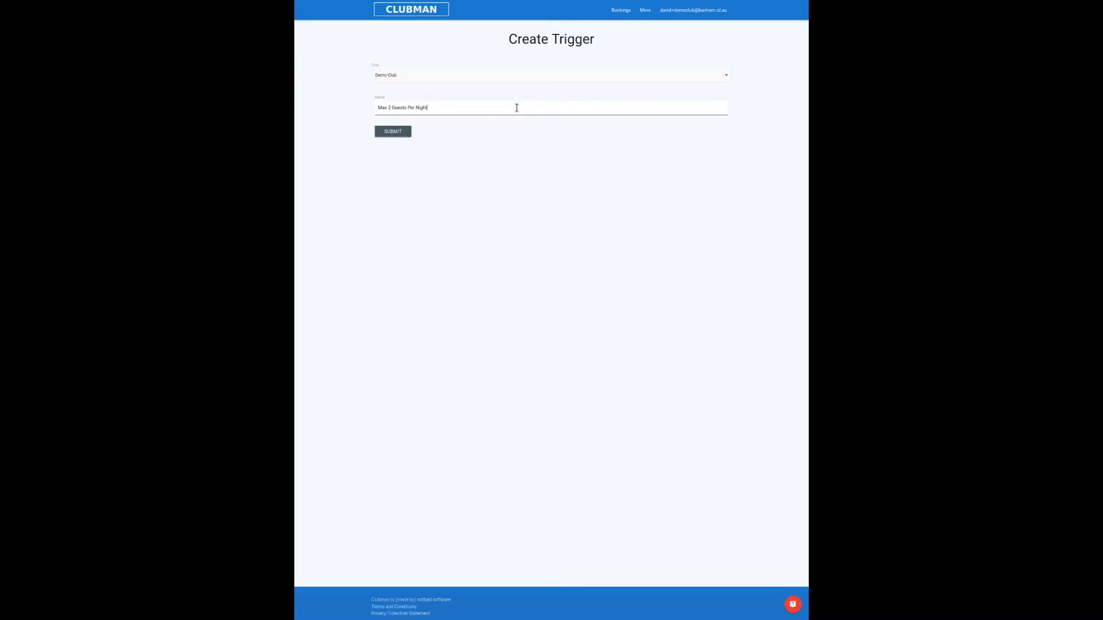
key(Return)
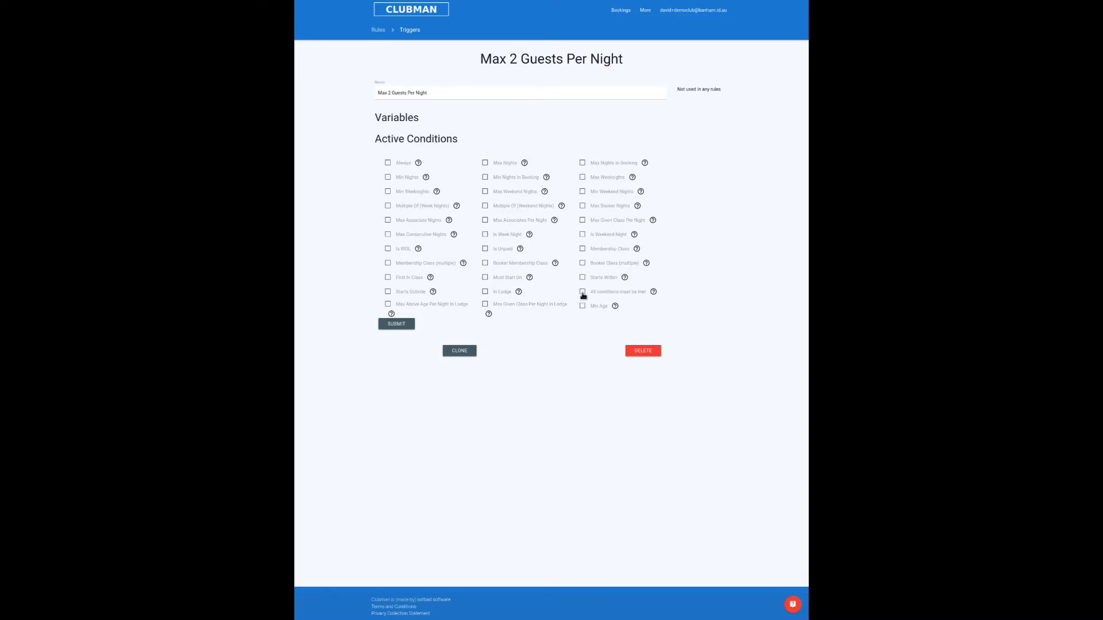
Step: Check the help notes of several trigger conditions, and enable the Max Associates Per Night condition for the trigger
click(654, 293)
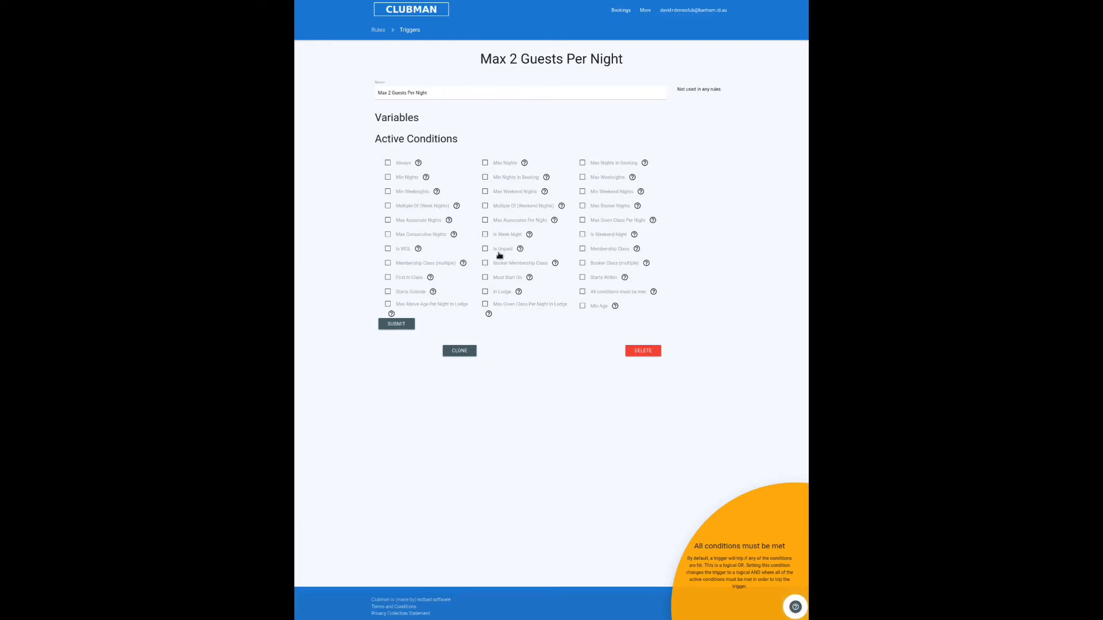
click(453, 235)
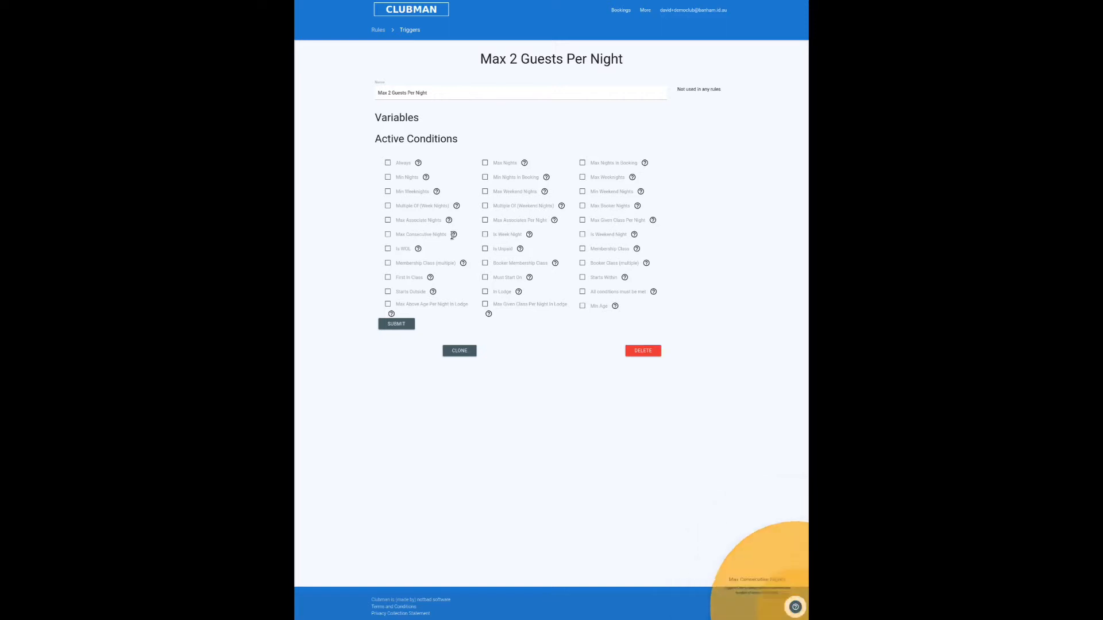
click(546, 177)
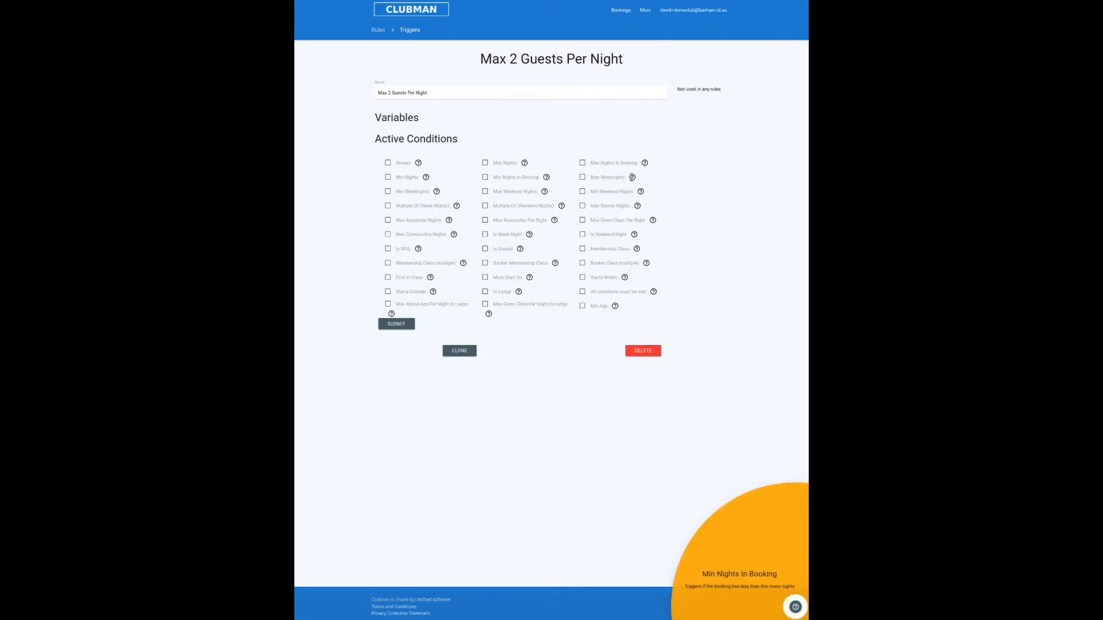
click(632, 178)
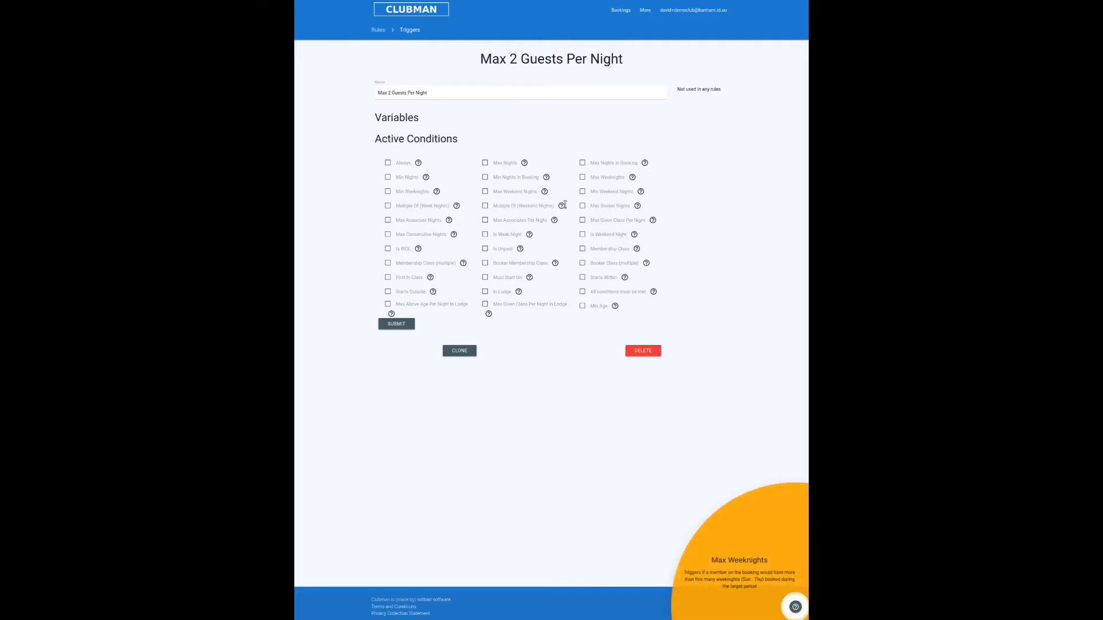
click(486, 221)
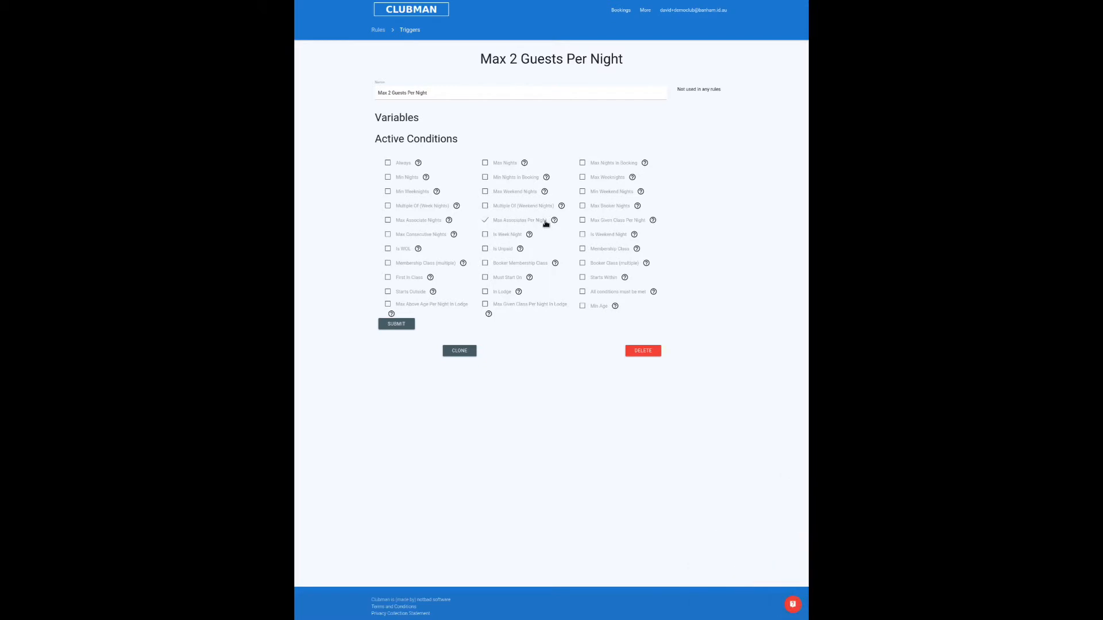
click(395, 323)
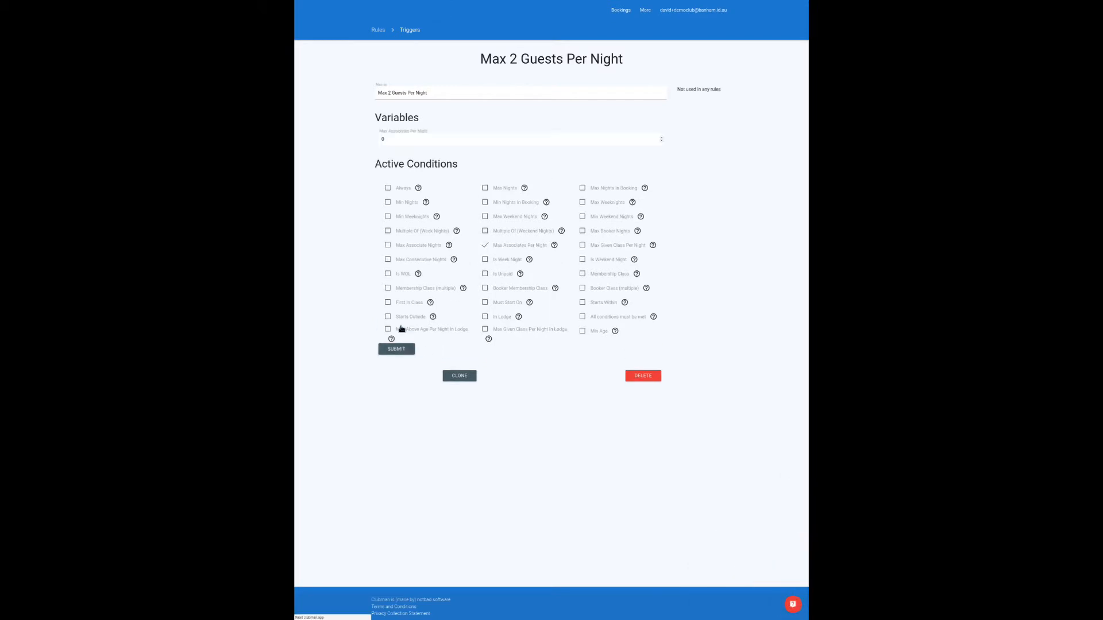
Step: Set the trigger's Max Associates Per Night variable to 2 and save the trigger
click(411, 139)
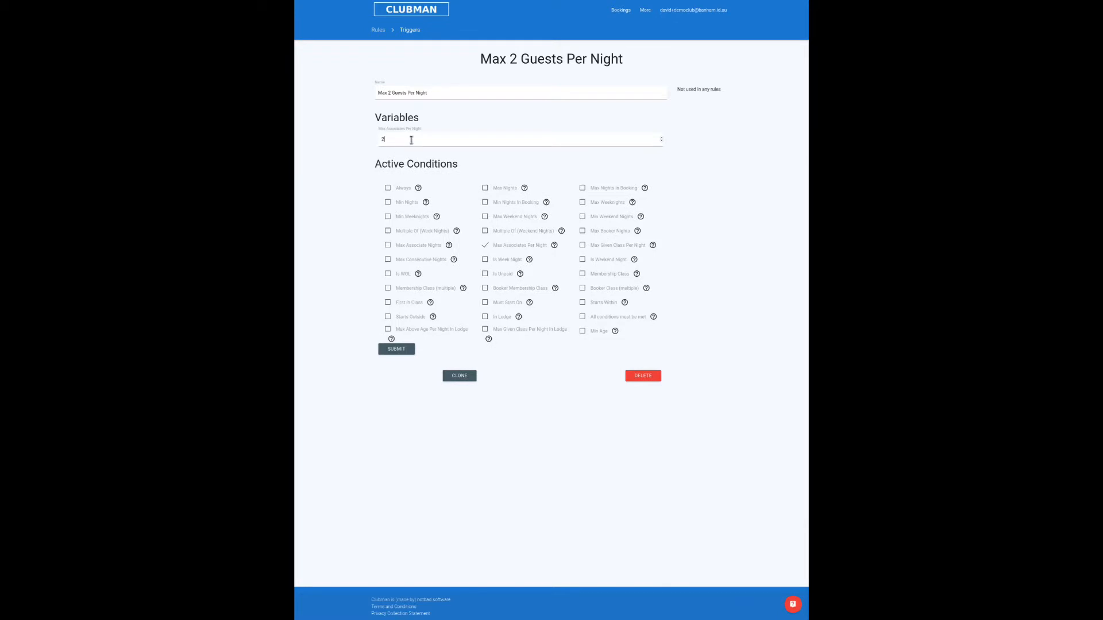
text(2)
click(350, 190)
click(402, 349)
Step: Start a new rule in the rules list and name it "Maximum 2 Guests Per Night during Round 1"
click(378, 30)
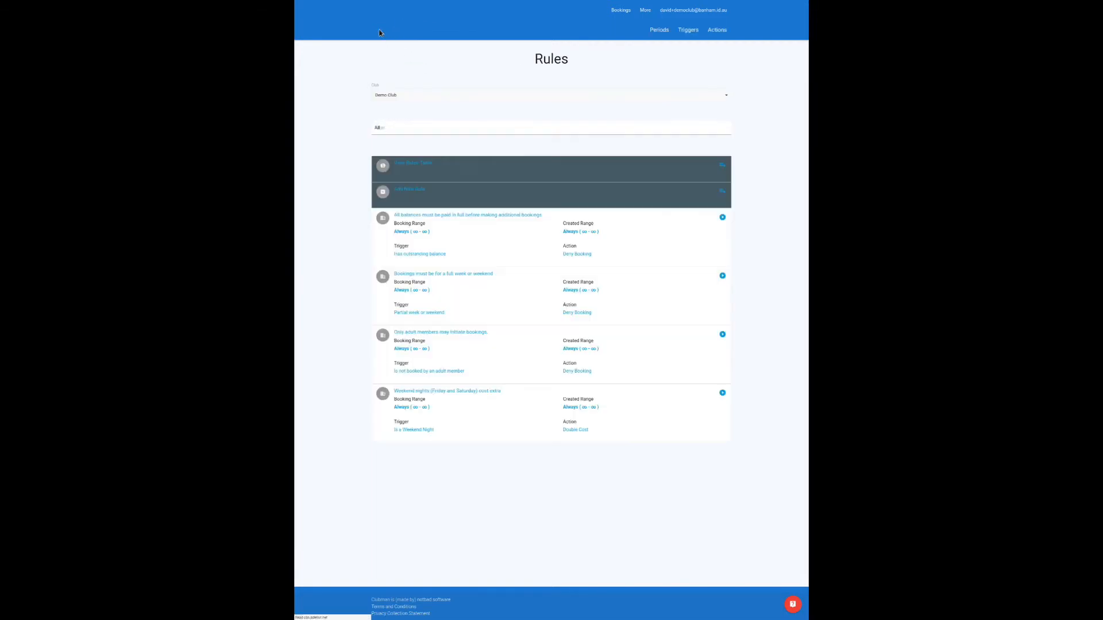
click(415, 194)
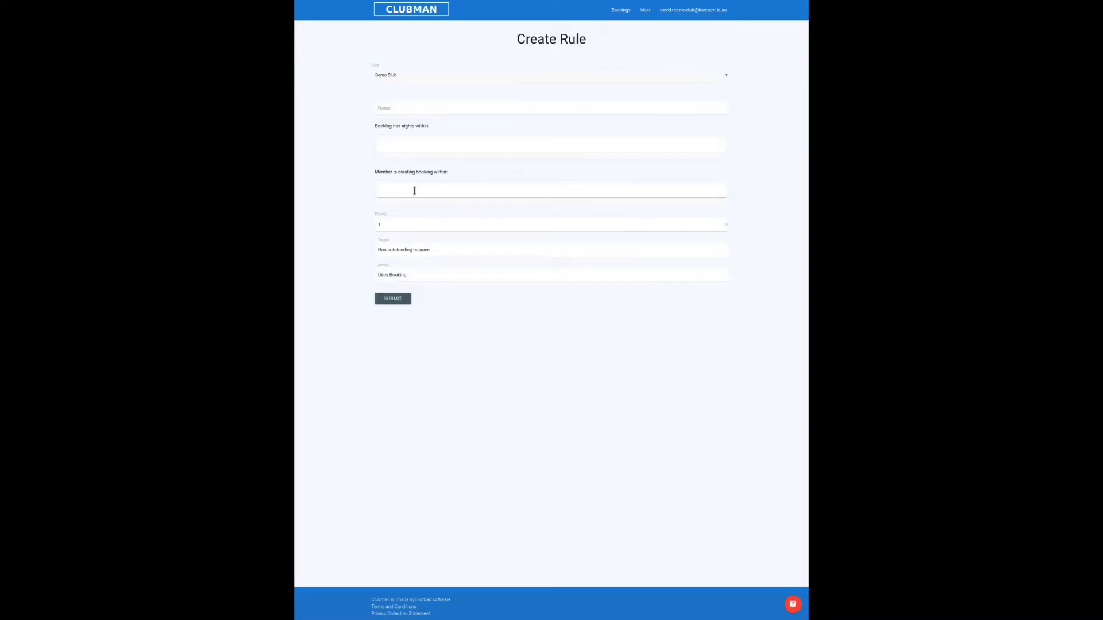
click(417, 112)
text(Ma)
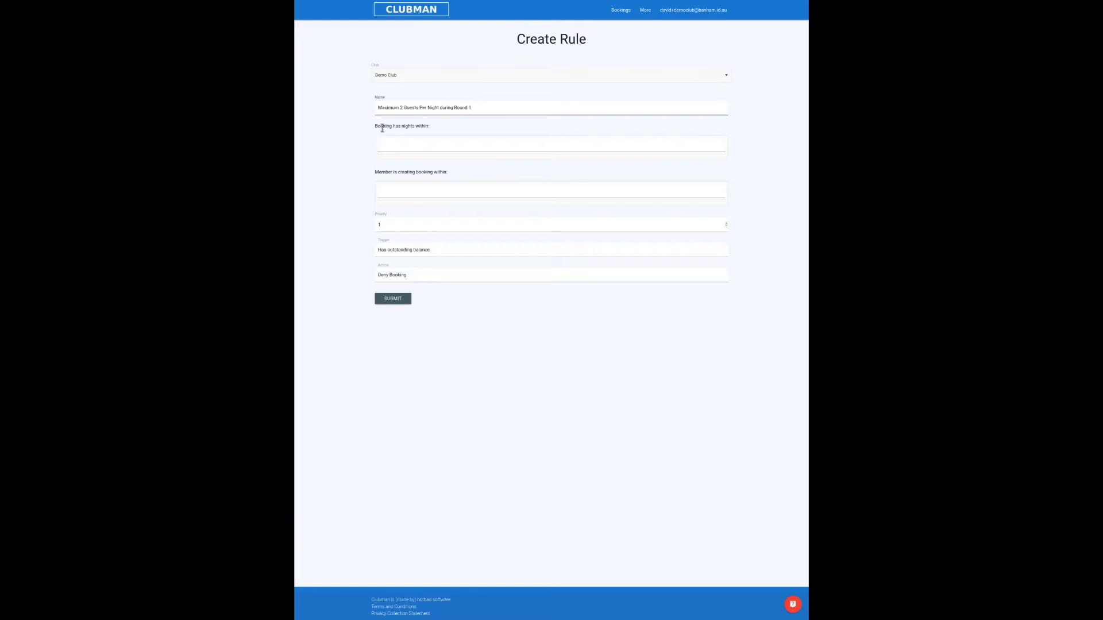
Step: Limit the rule to bookings with nights within Winter and to members creating the booking within Round 1
click(432, 141)
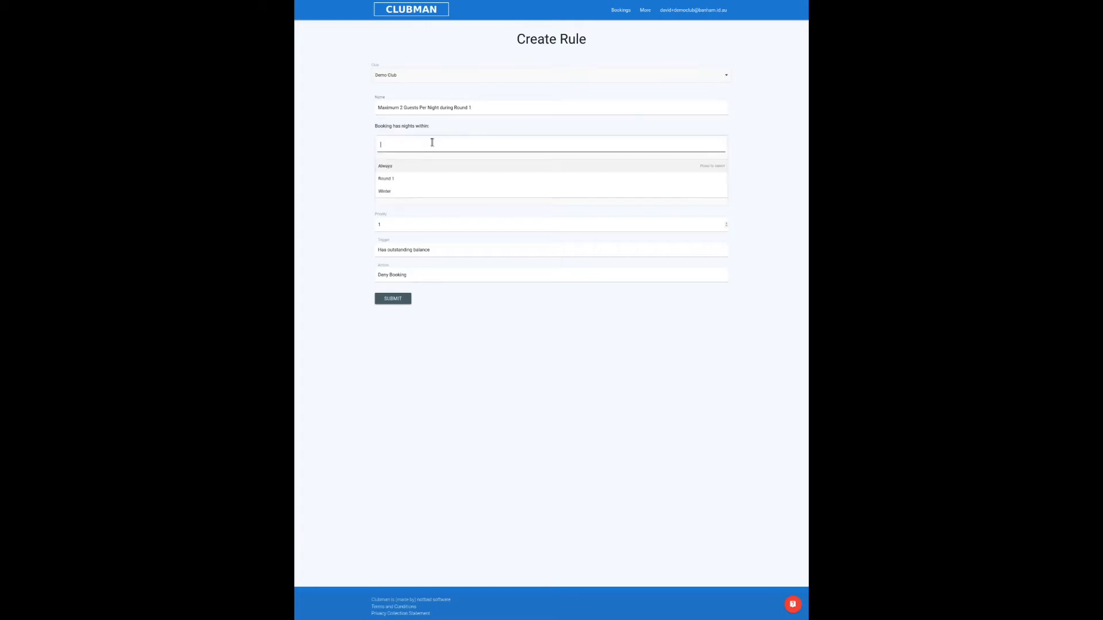
click(406, 189)
click(359, 190)
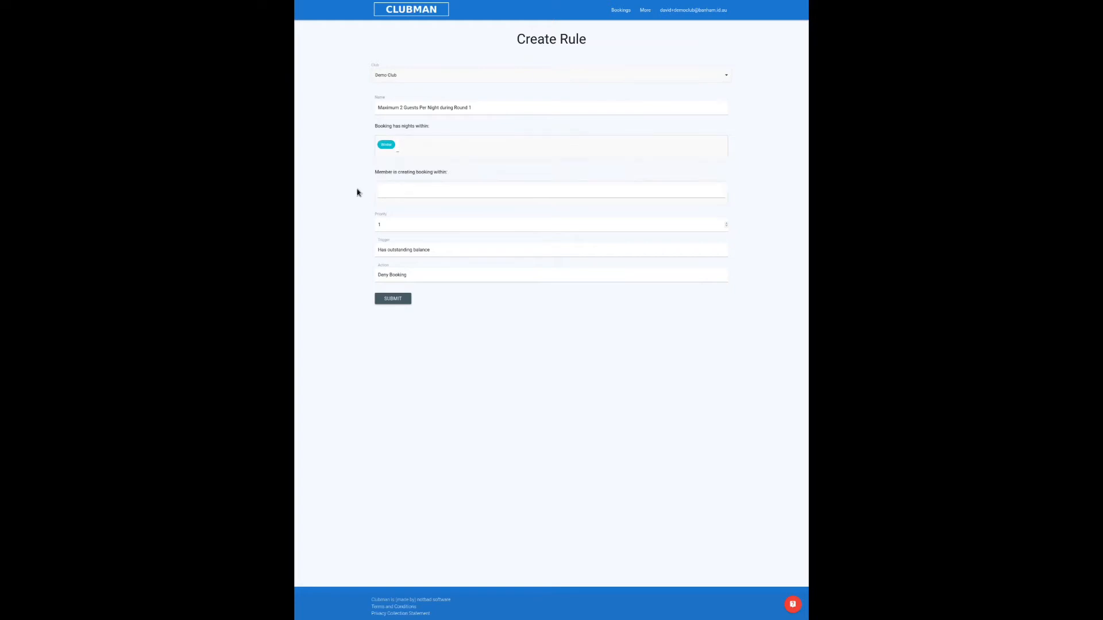
click(418, 188)
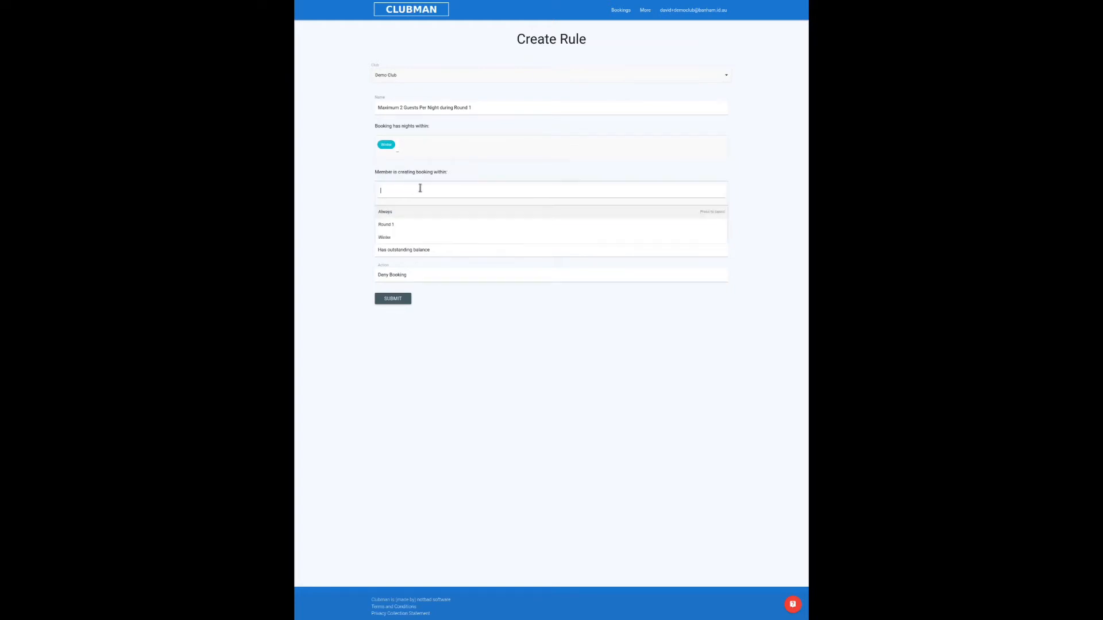
click(412, 229)
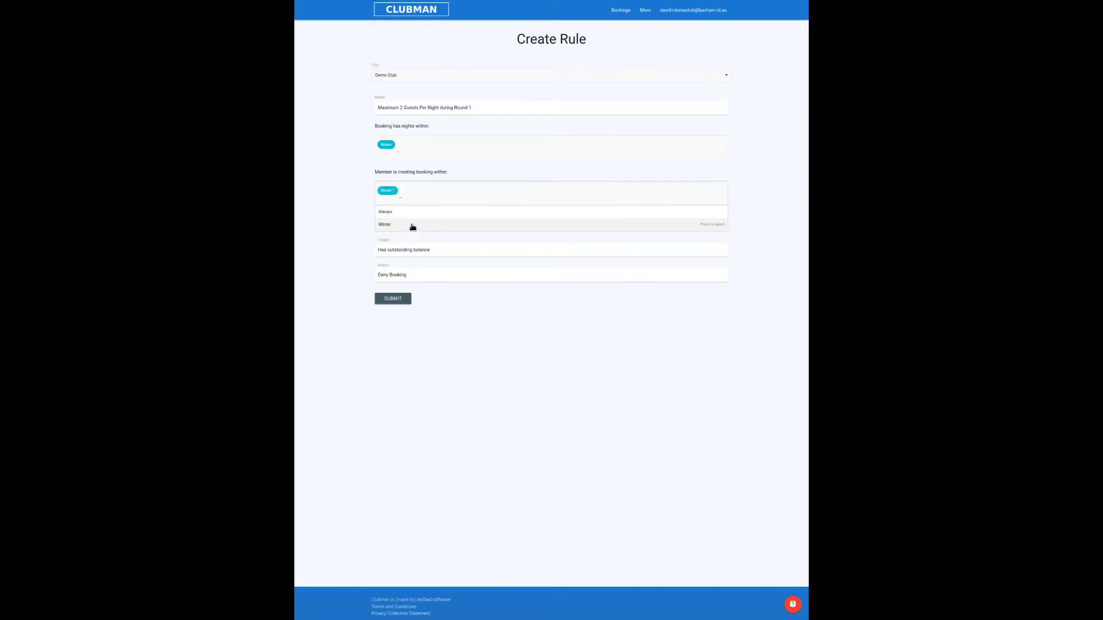
click(360, 205)
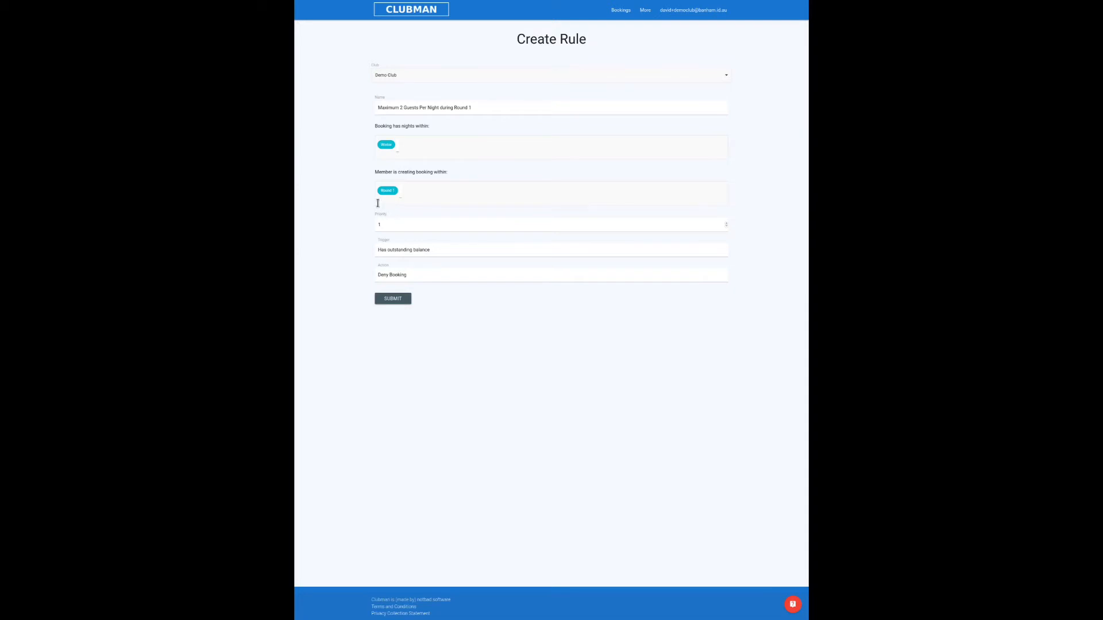
Step: Assign the Max 2 Guests Per Night trigger to the rule, submit it and return to the rules list
click(420, 256)
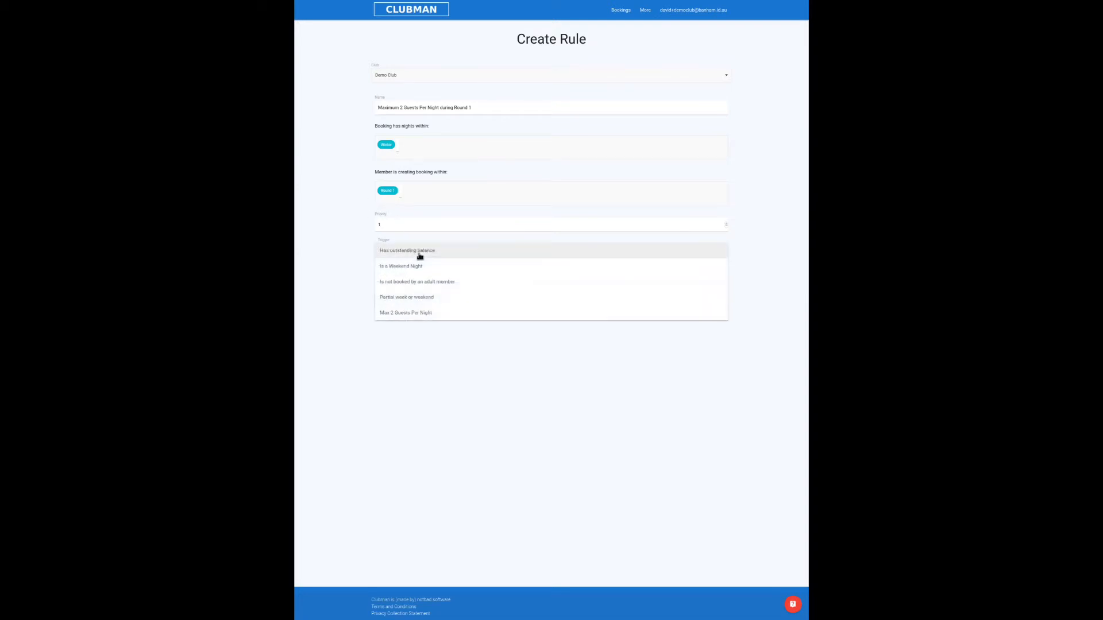
click(431, 317)
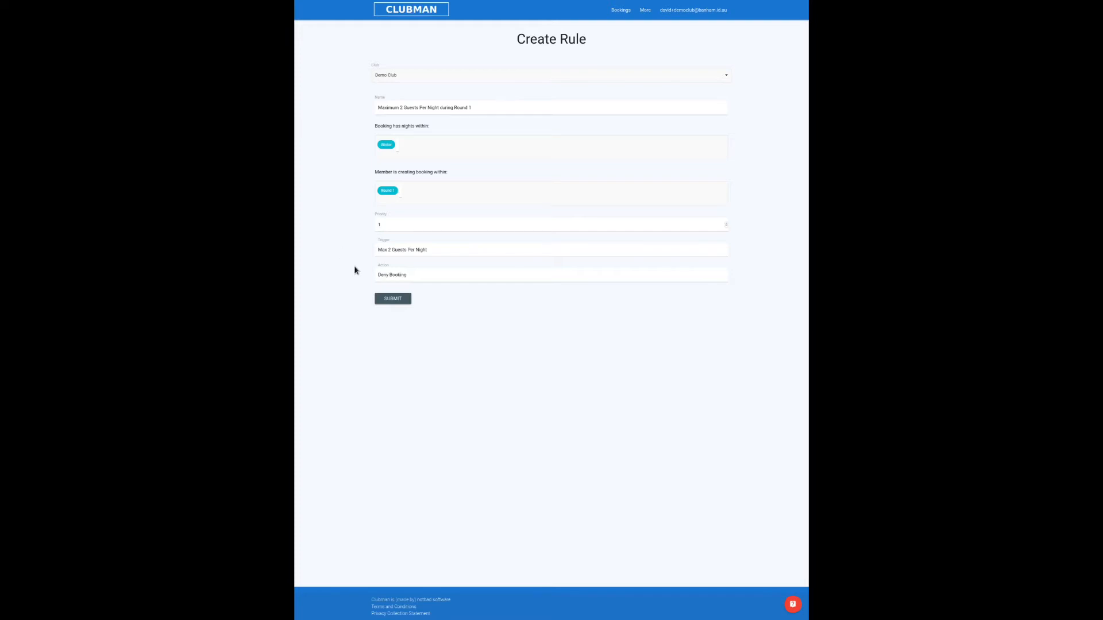
click(400, 301)
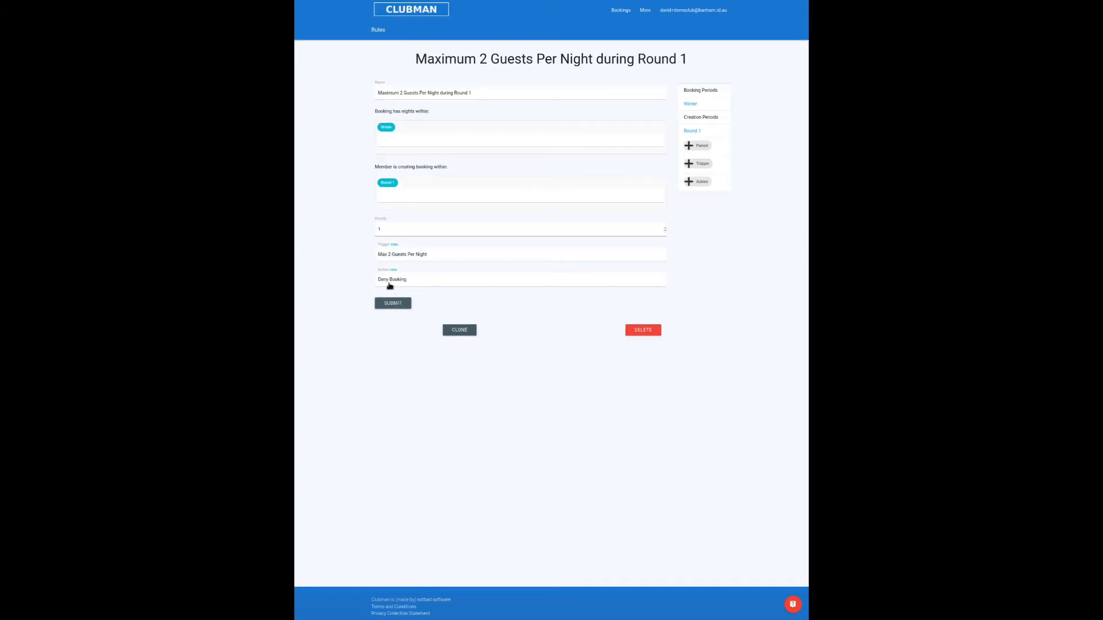
click(377, 31)
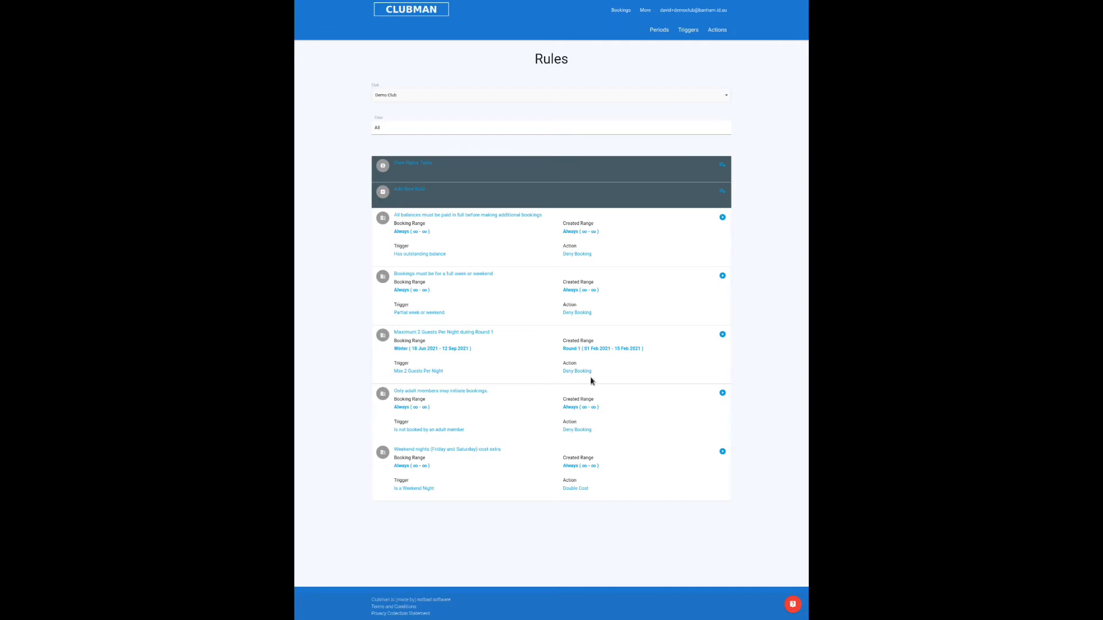
Step: Start a new booking with the admin-only fields shown and mark it as a simulation
click(411, 15)
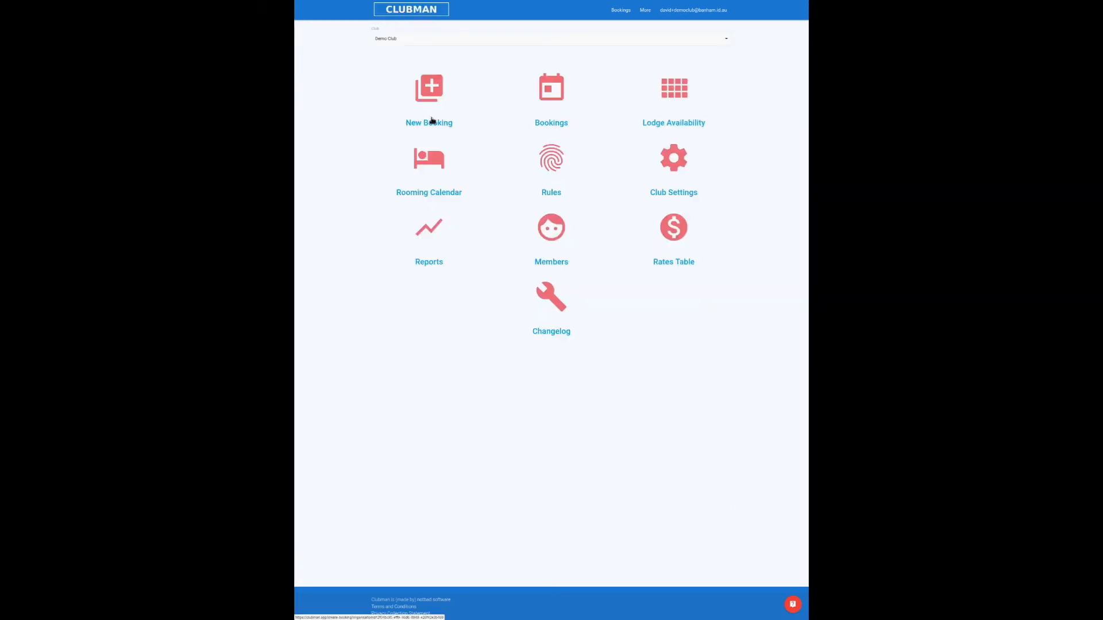
click(429, 96)
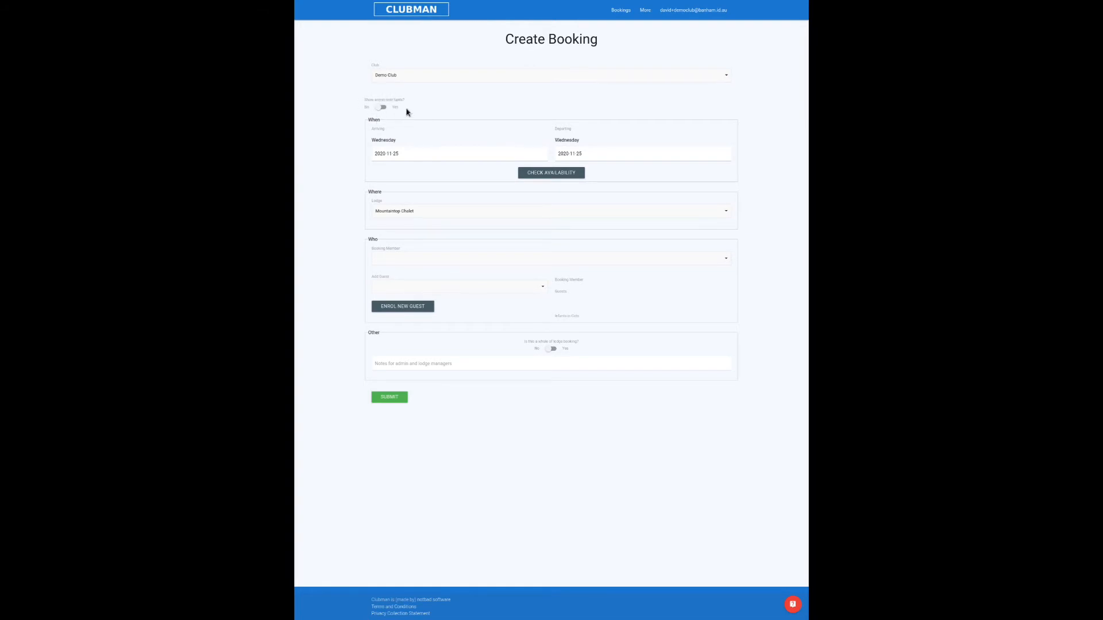
click(380, 109)
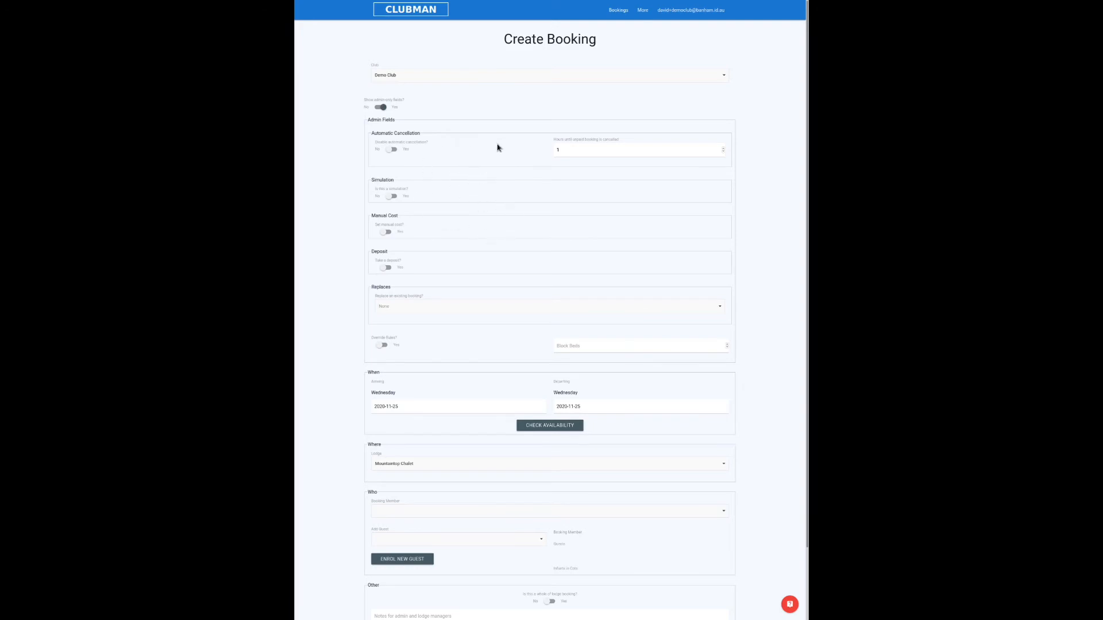
click(393, 197)
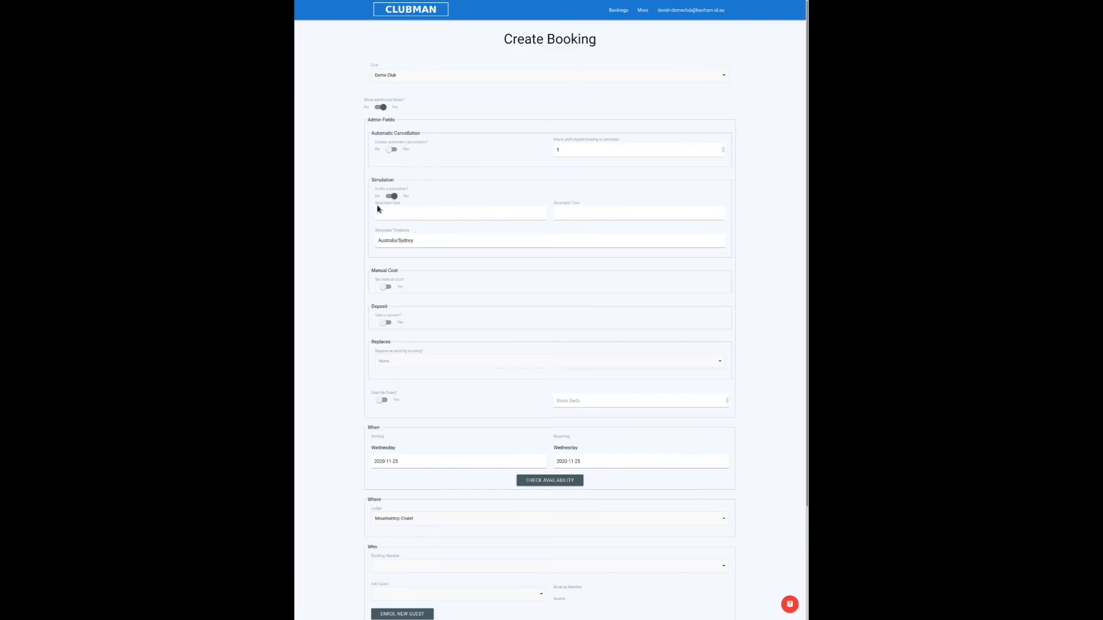
Step: Set the booking simulation's date to 2021-02-03 and its time to 09:30
click(436, 217)
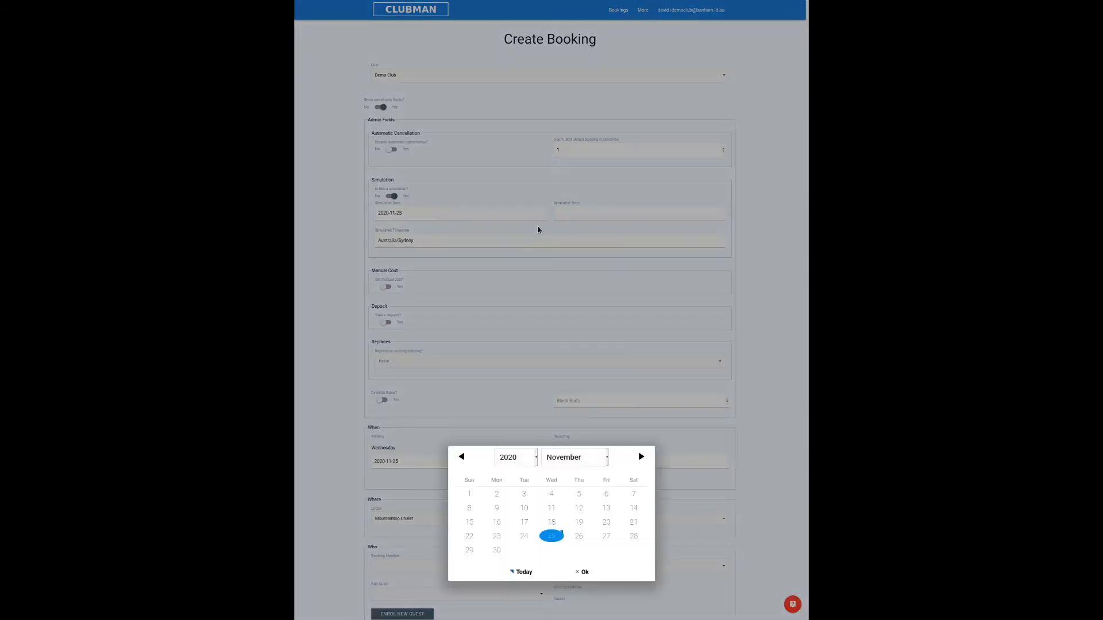
click(515, 379)
click(574, 463)
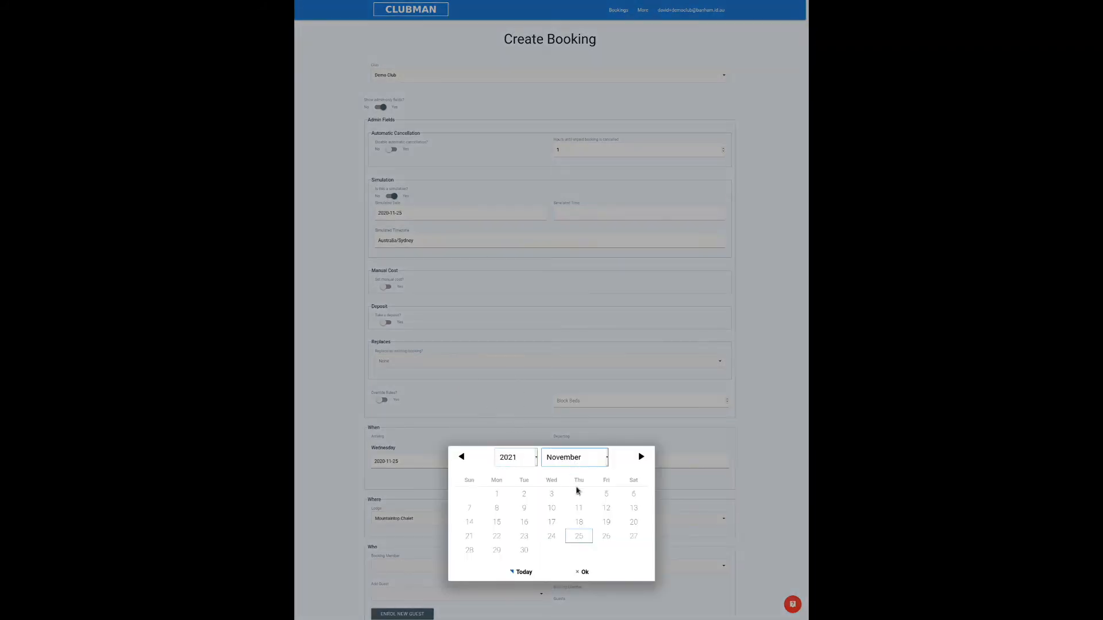
click(577, 490)
click(551, 493)
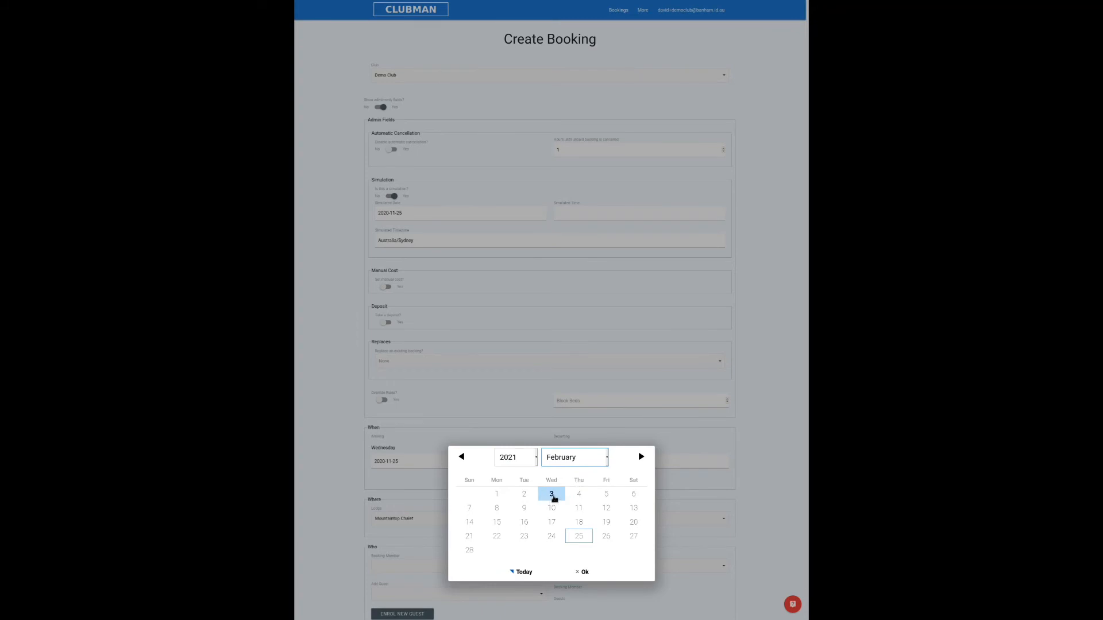
click(584, 571)
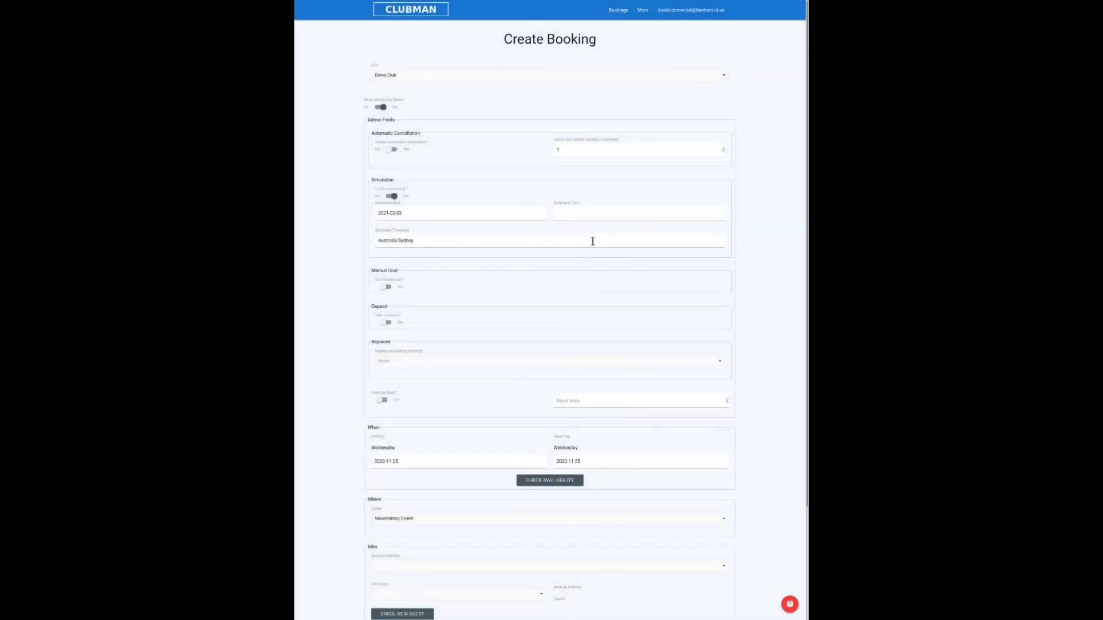
click(597, 219)
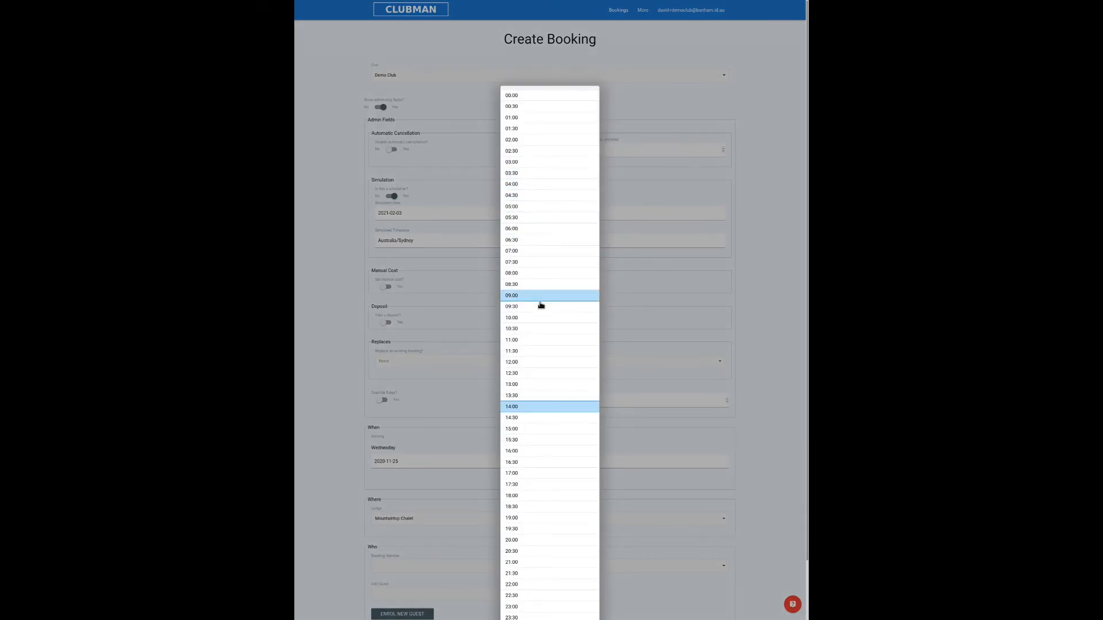
click(531, 312)
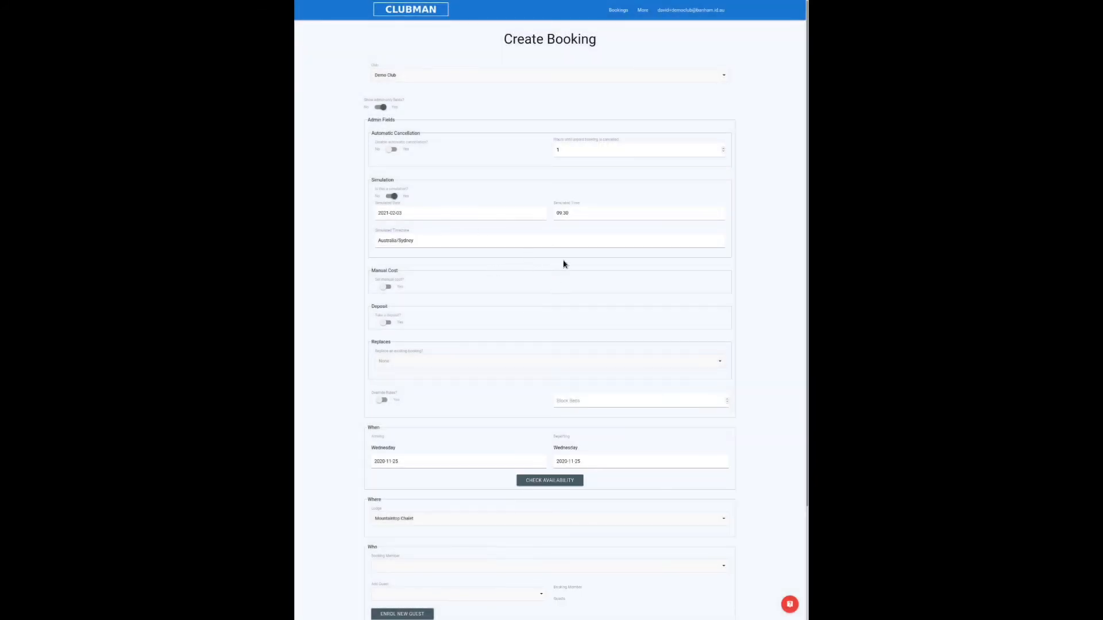
scroll(563, 264, down, 3)
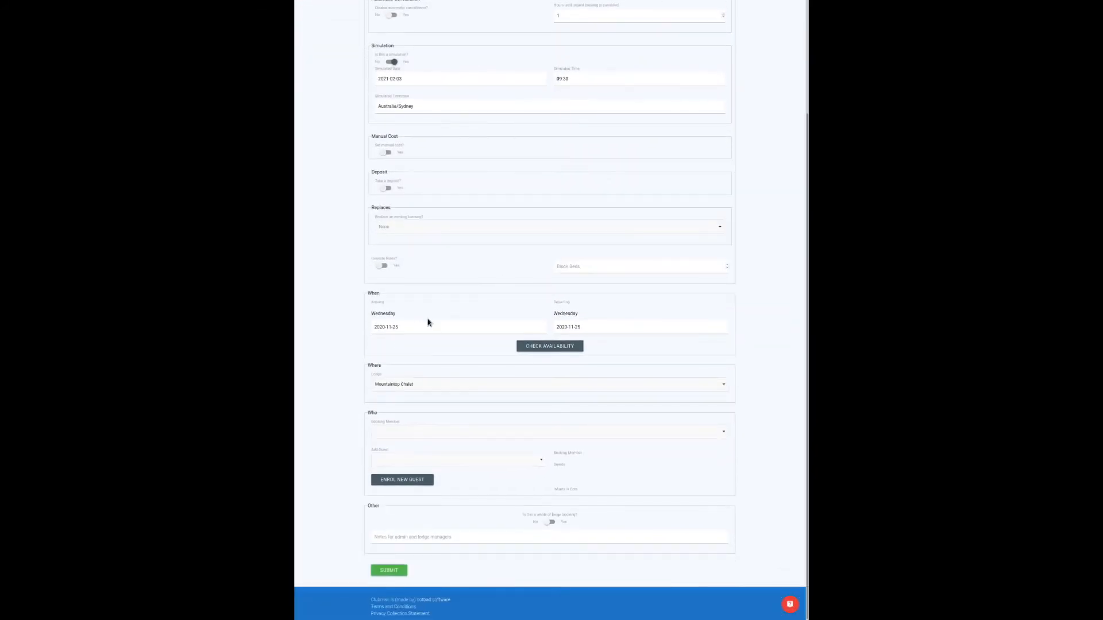
Step: Set the booking's arrival date to 2021-08-08 and its departure date to 2021-08-13
click(435, 329)
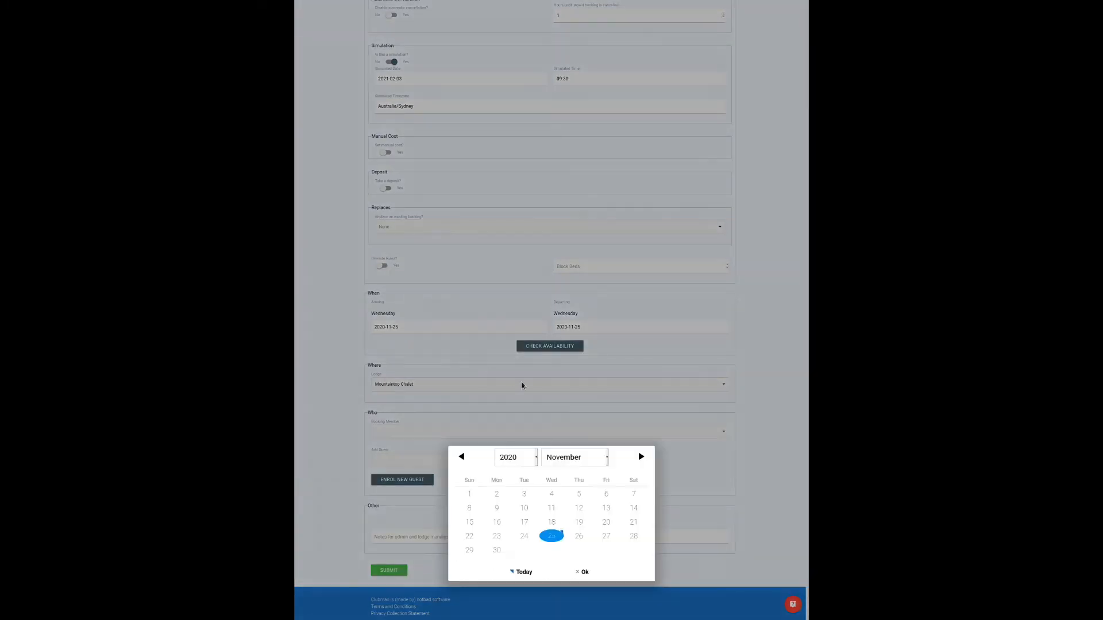
click(530, 456)
key(Down)
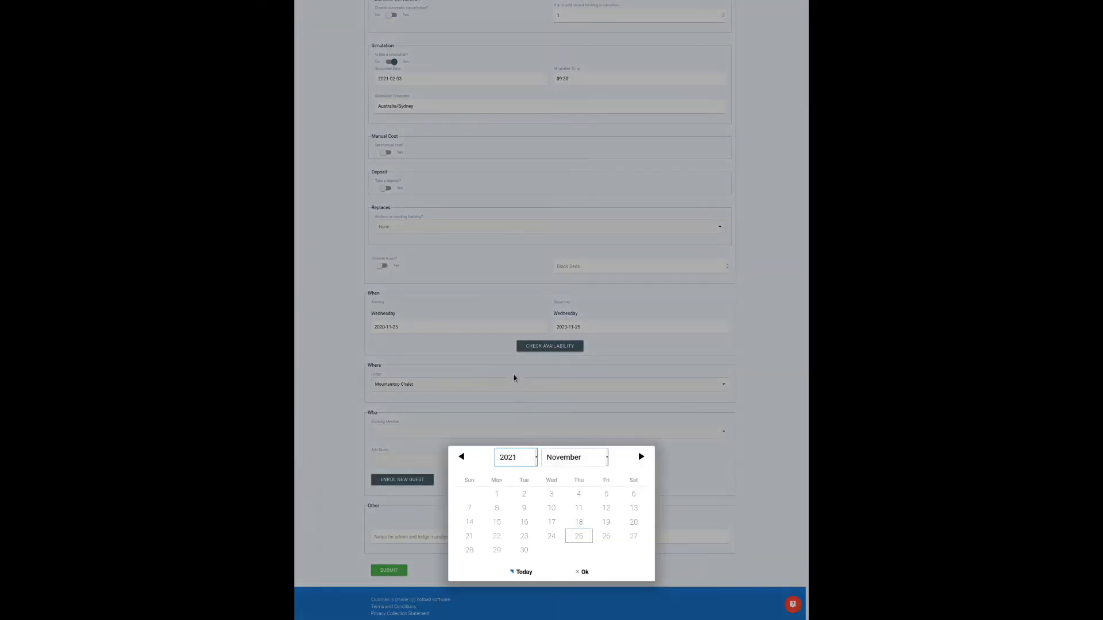
click(582, 461)
key(Up)
key(Up)
key(Up)
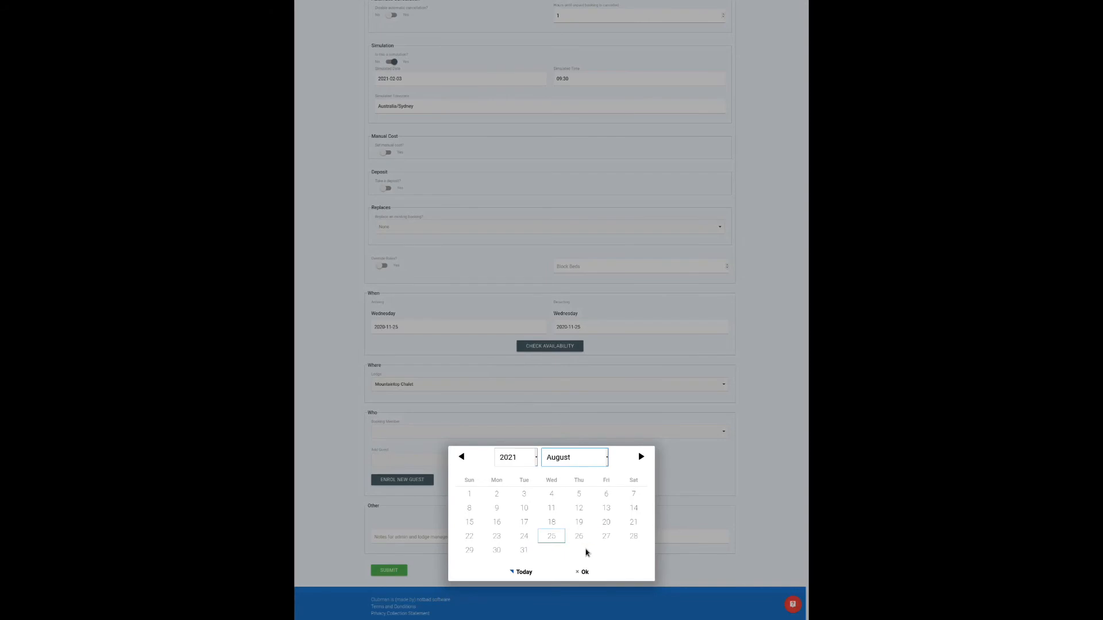
click(472, 510)
click(582, 572)
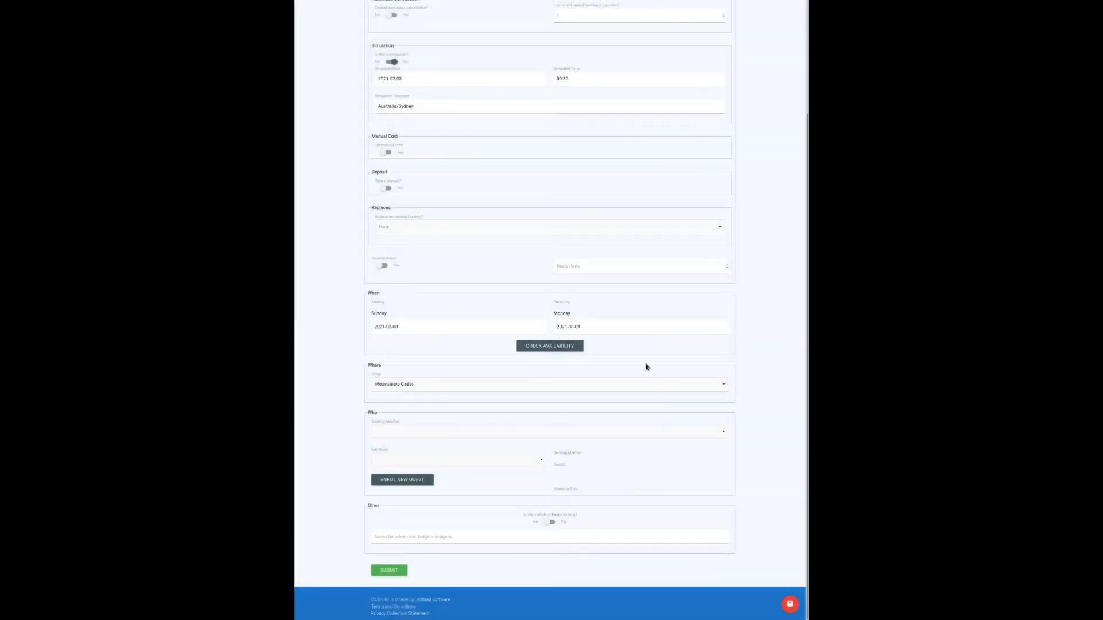
click(643, 329)
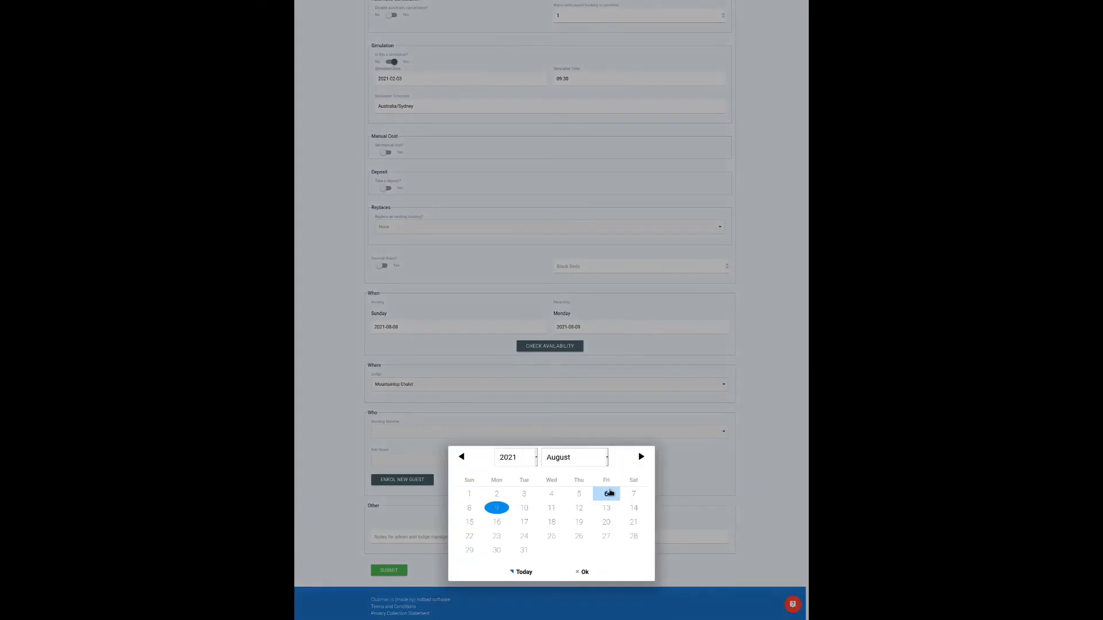
click(606, 508)
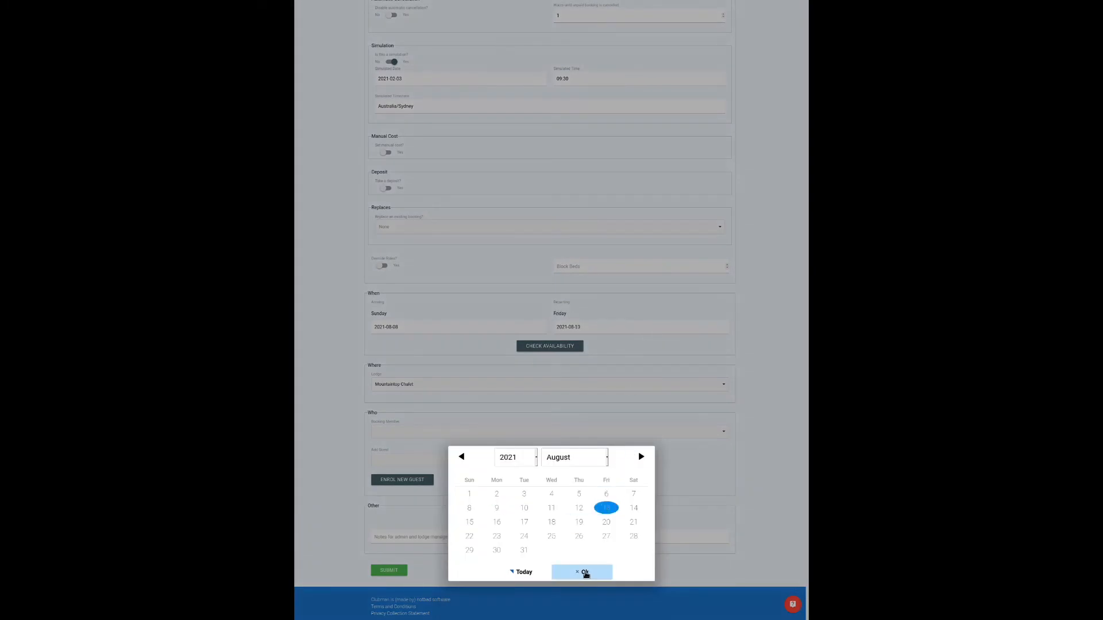
click(584, 572)
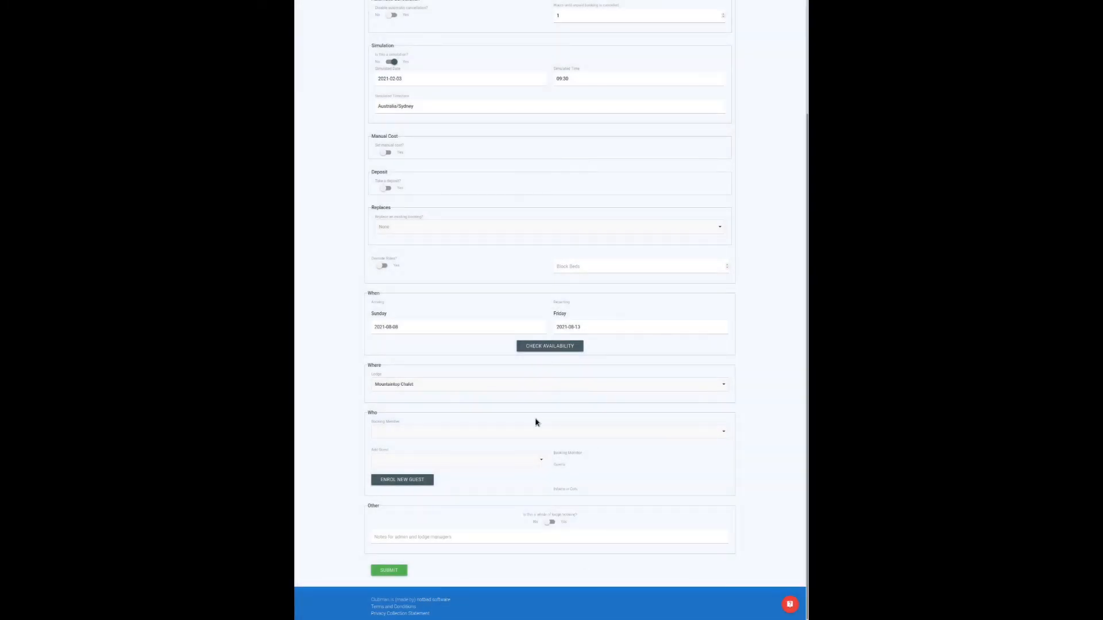
Step: Search for the adult member making the reservation and select them as the booking member
click(560, 432)
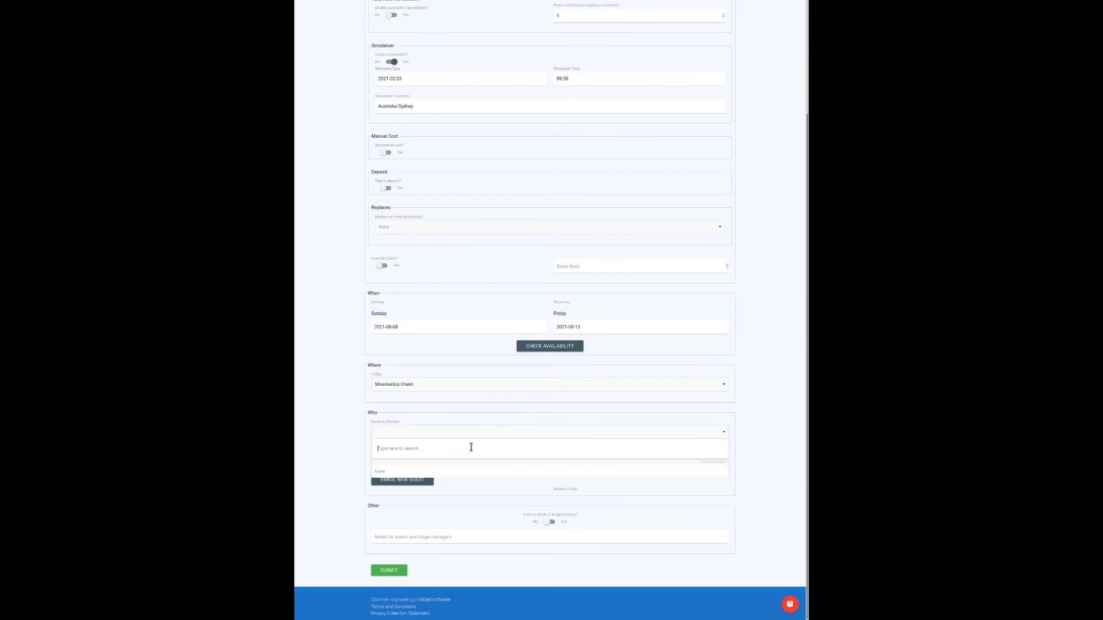
text(ali)
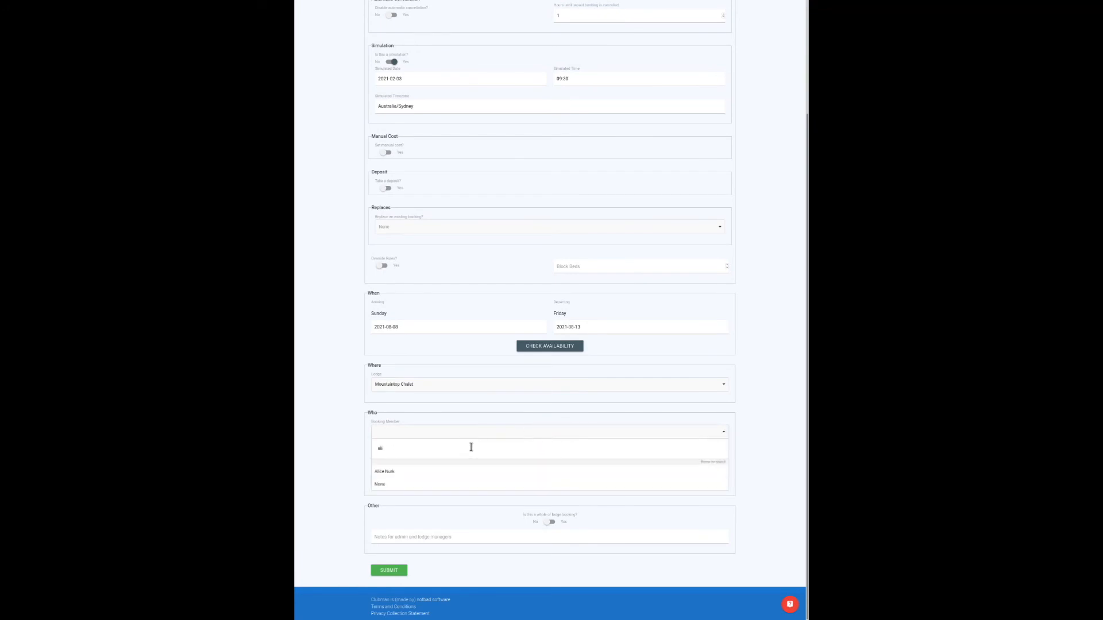
click(463, 471)
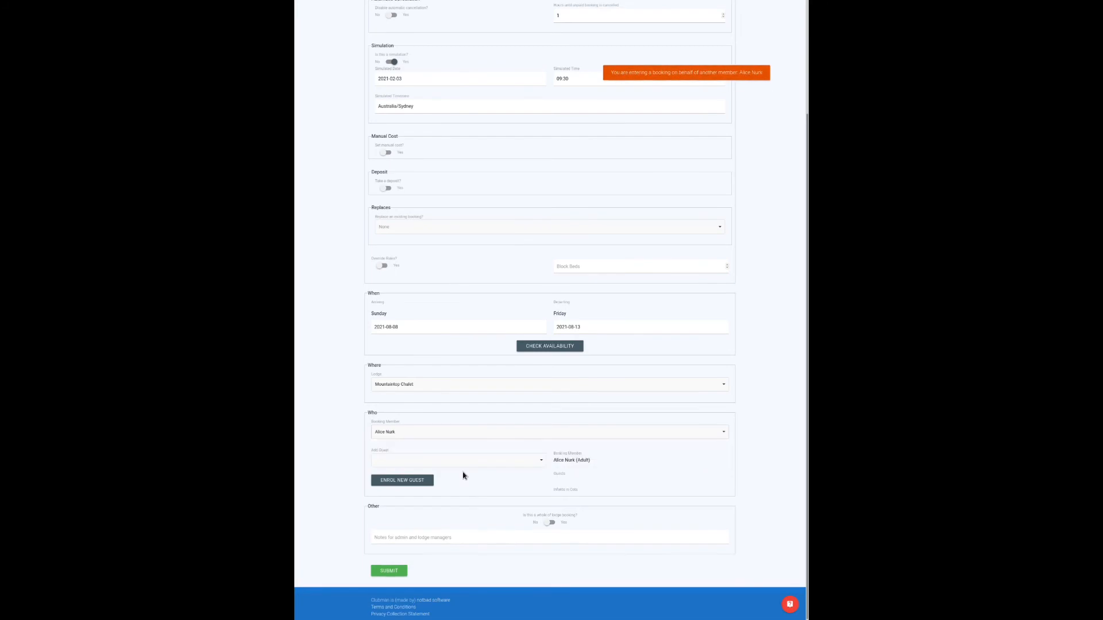
Step: Add three associate guests to the booking: two associate adults and one associate junior
click(524, 462)
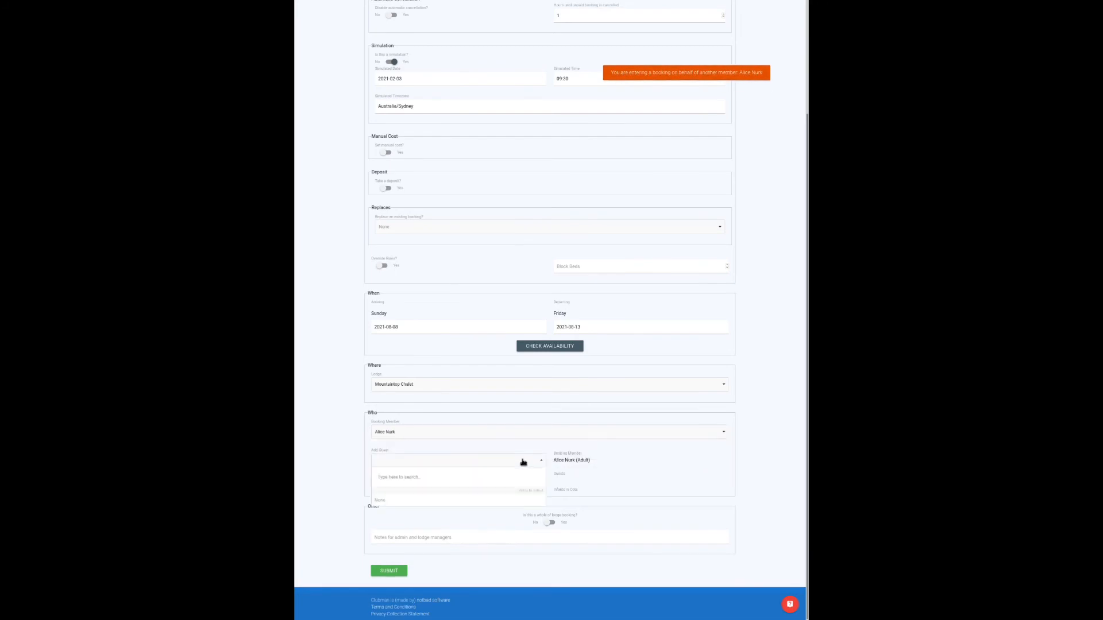
text(friend)
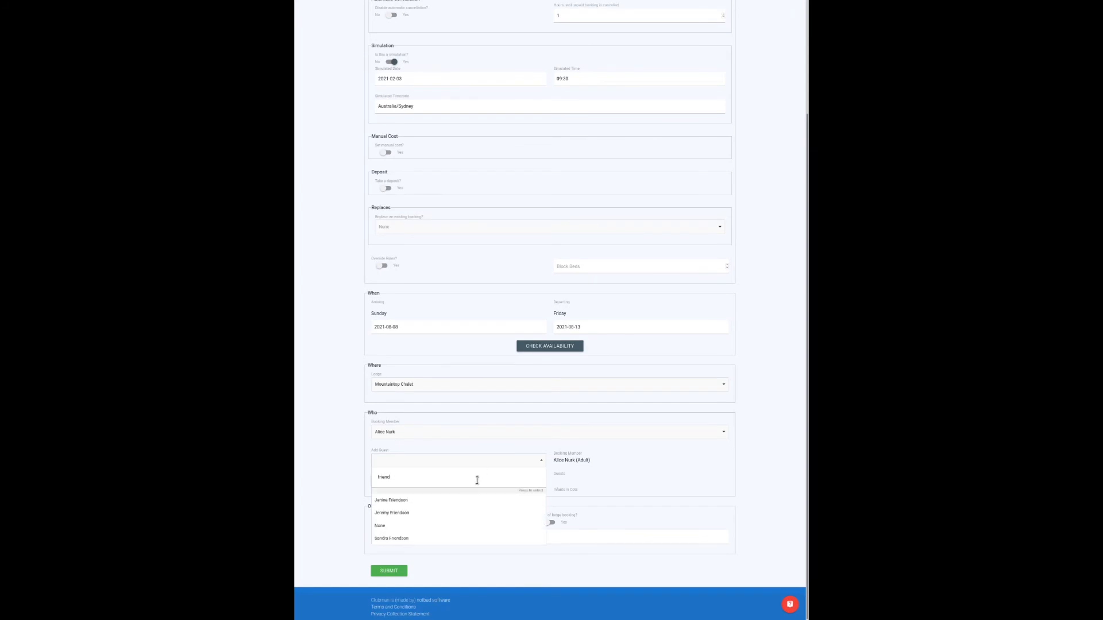
click(475, 499)
click(481, 461)
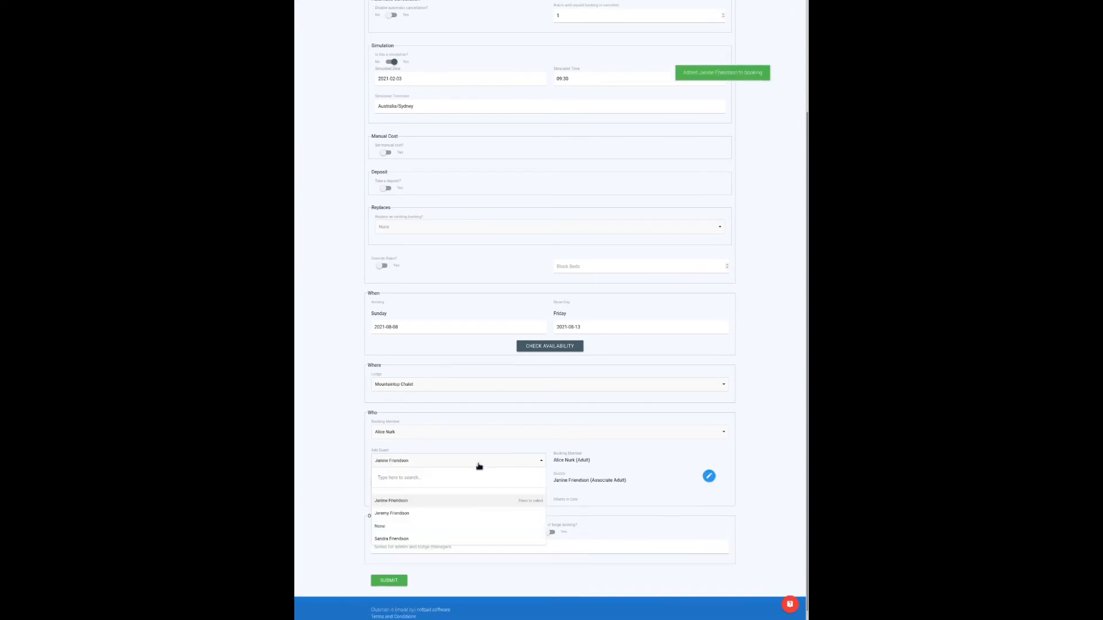
click(460, 515)
click(467, 465)
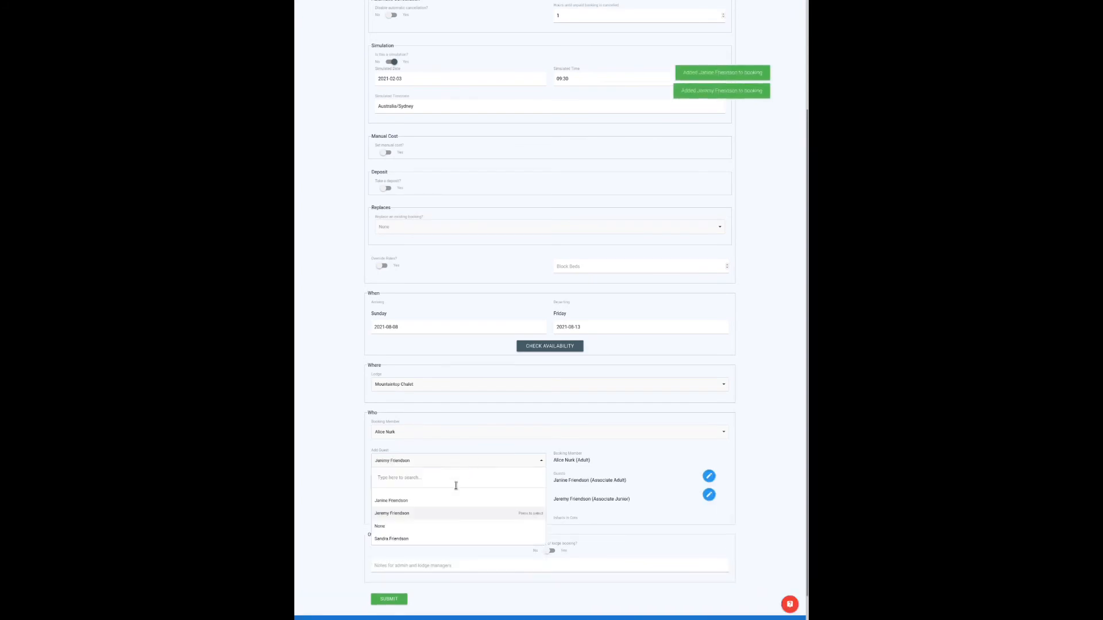
click(457, 537)
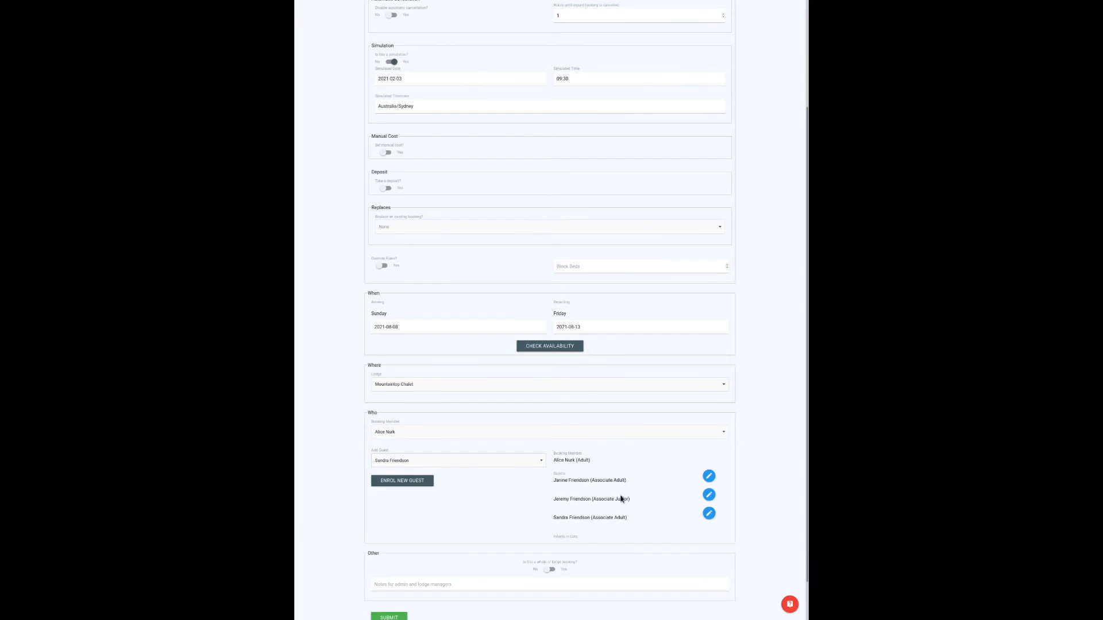
Step: Submit the simulated booking with its three guests and examine the rule message it returns
scroll(512, 497, down, 1)
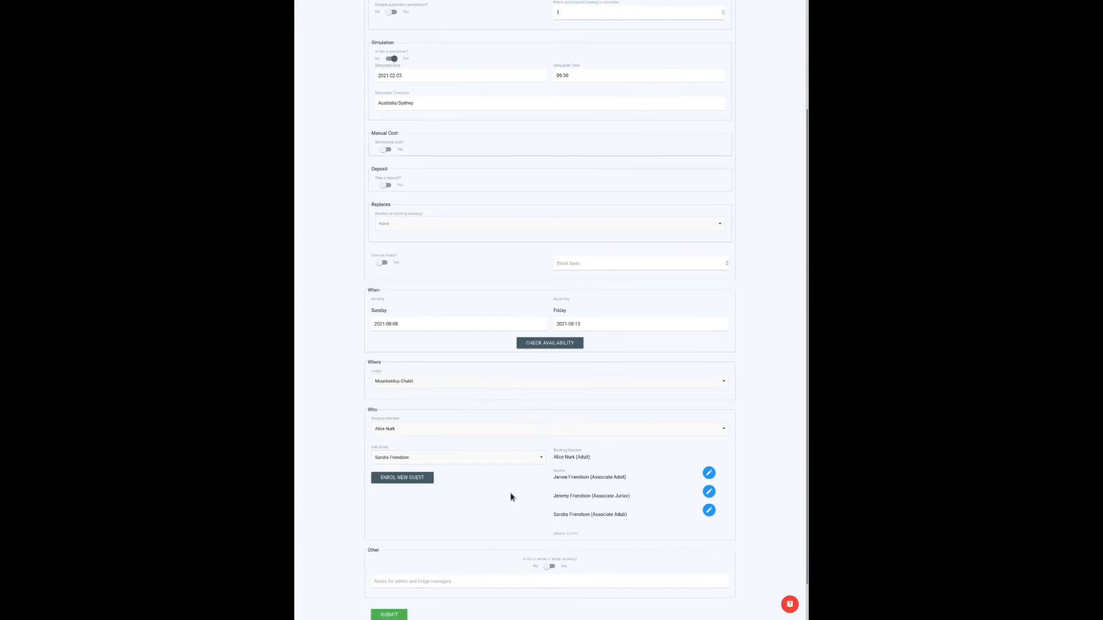
scroll(511, 497, down, 2)
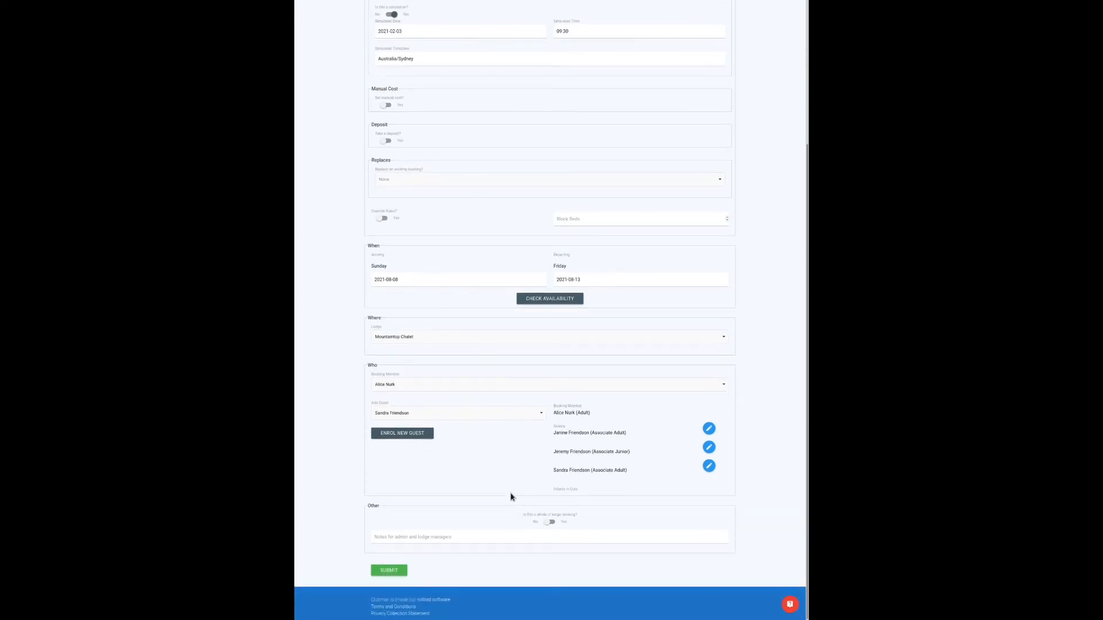
click(393, 573)
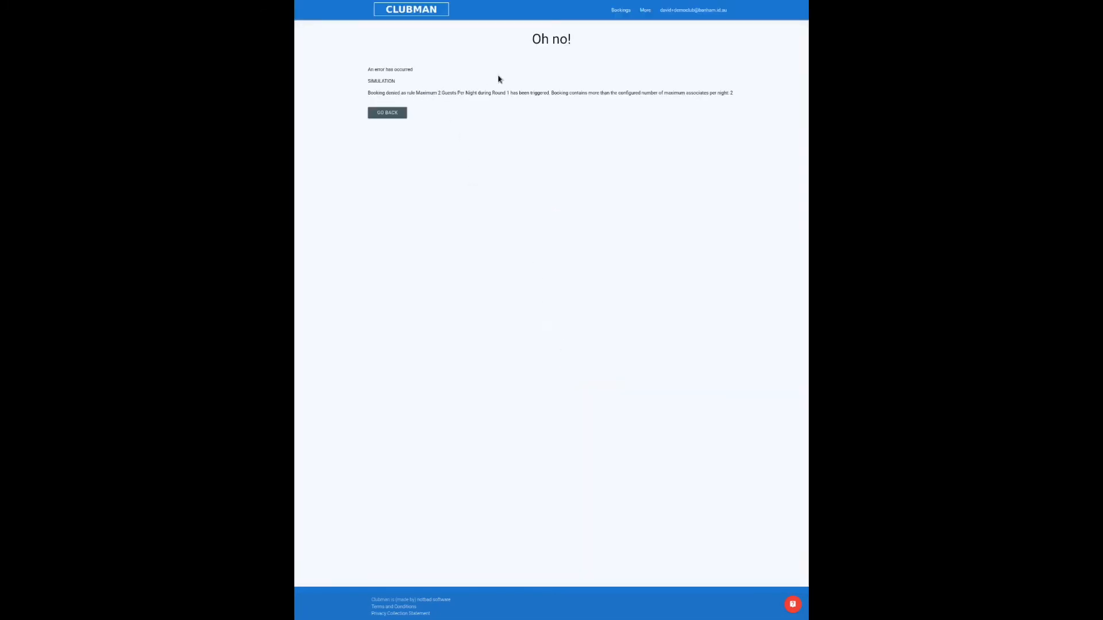
triple_click(473, 94)
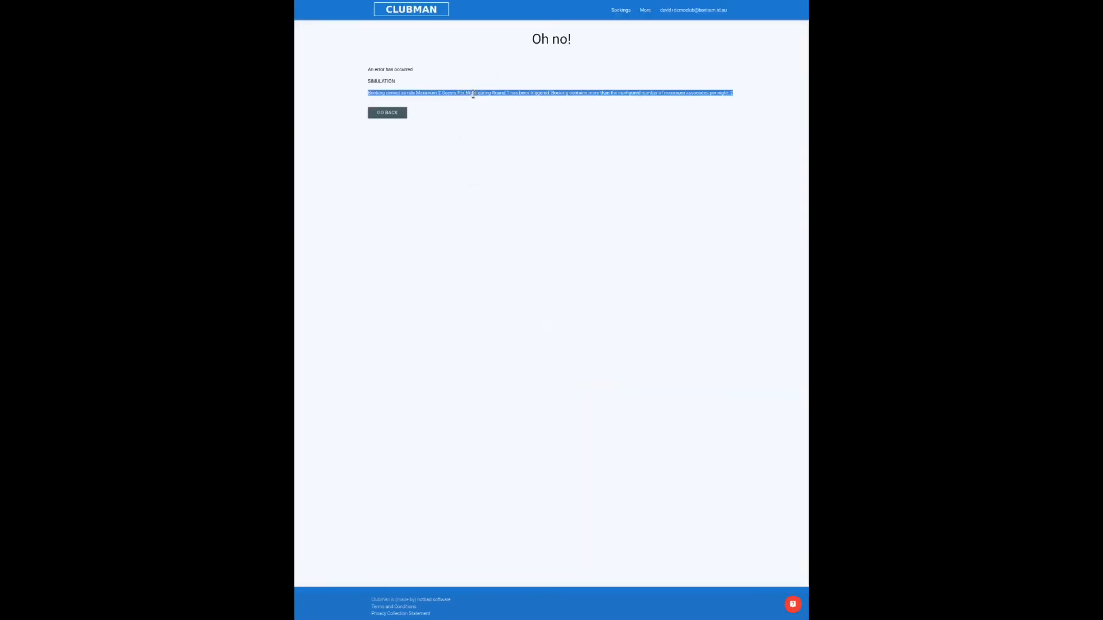
click(454, 104)
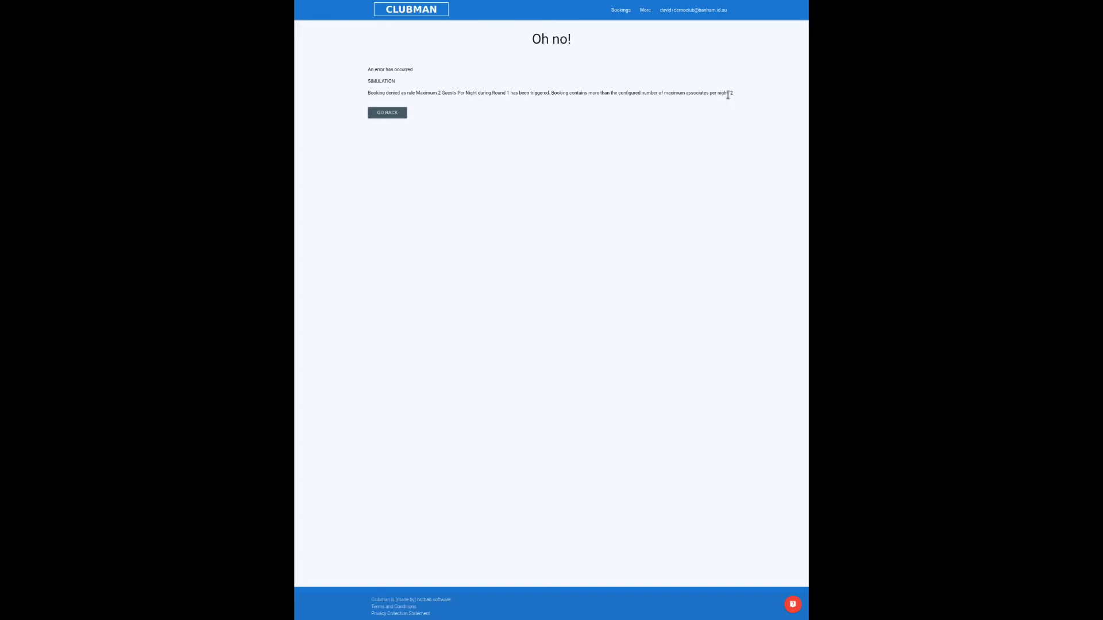
Step: Go back to the booking form and remove the associate junior from the guests
click(387, 114)
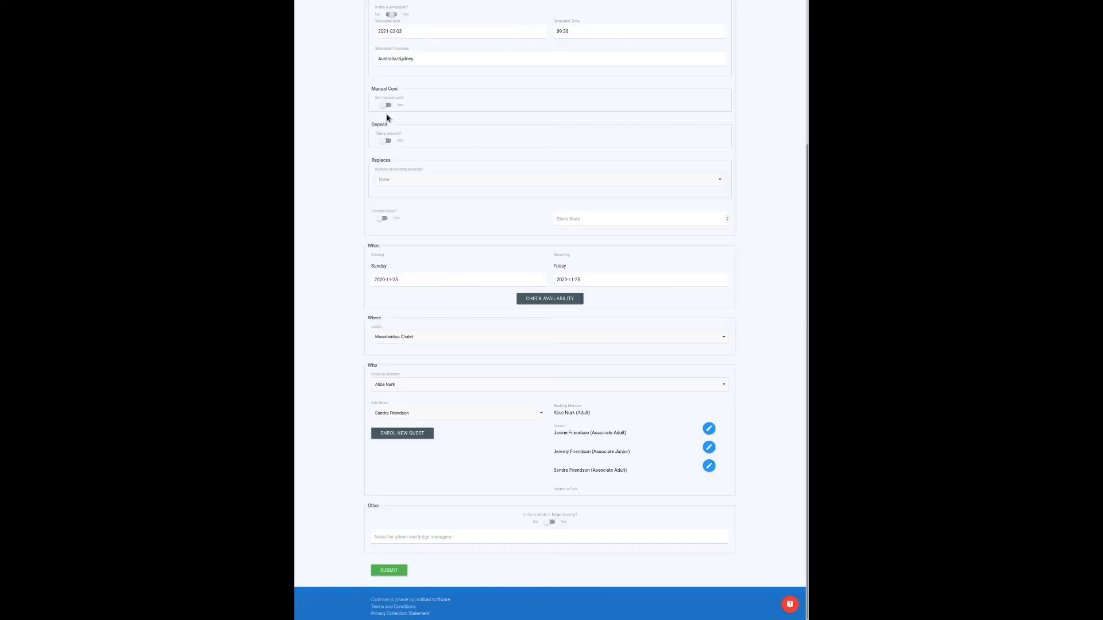
click(709, 448)
click(686, 448)
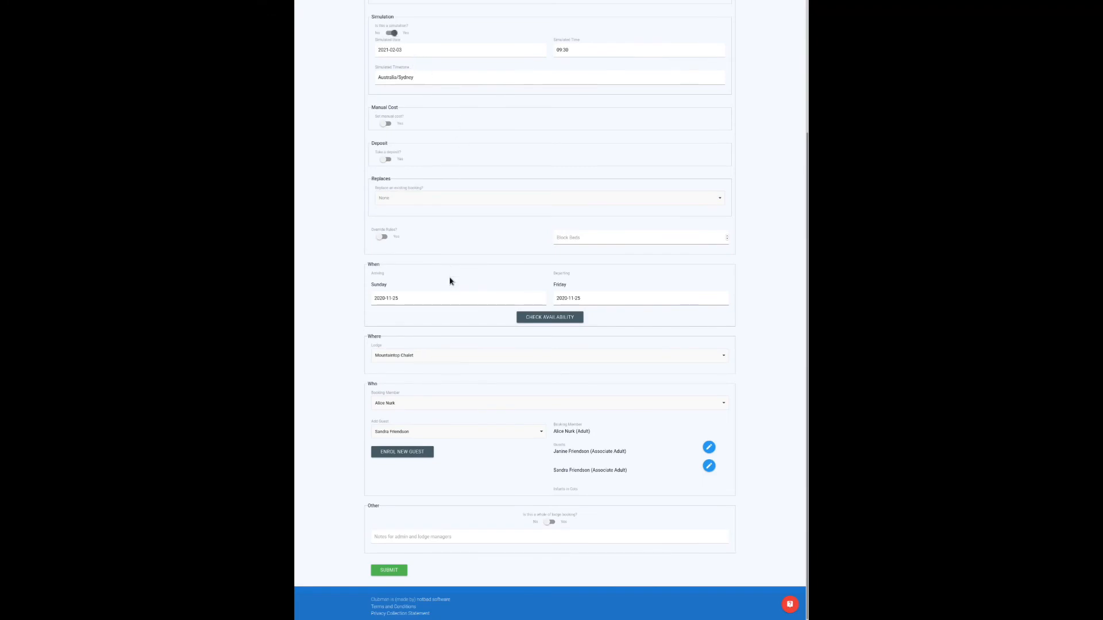
Step: Set the booking's arrival date to 2021-08-08 again
click(453, 297)
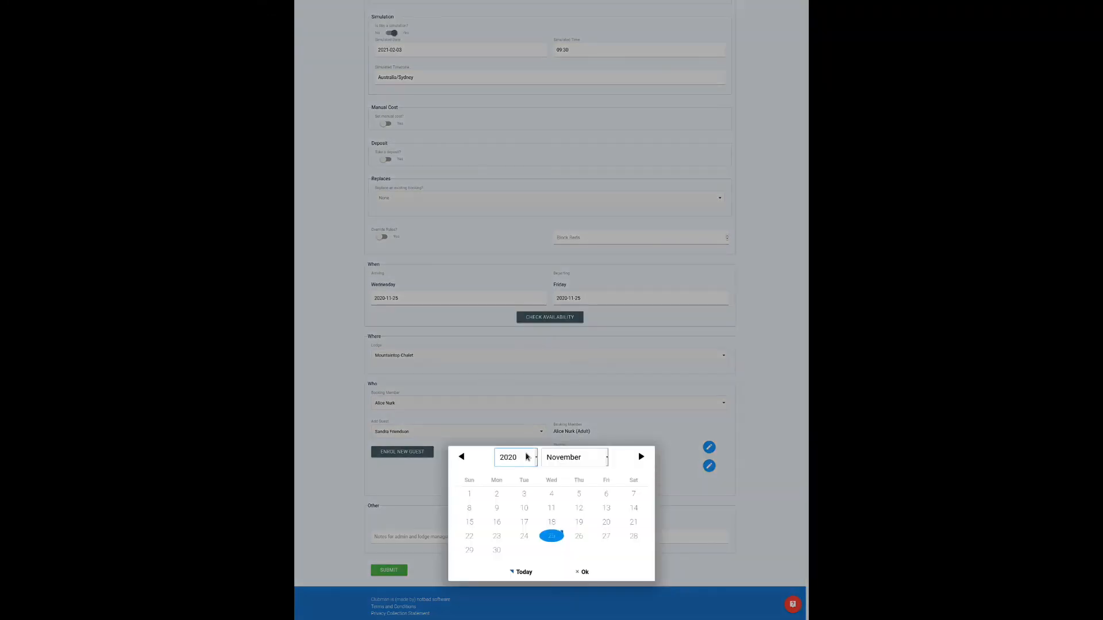
click(526, 376)
click(588, 453)
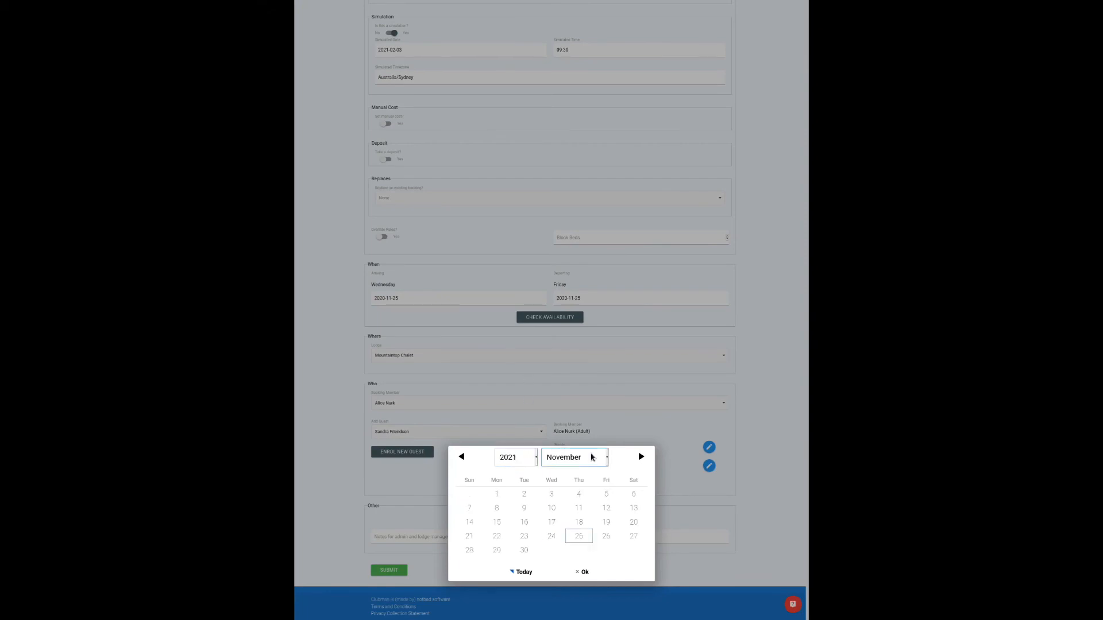
key(Up)
key(Up)
key(Up)
key(Up)
key(Up)
key(Left)
key(Left)
key(Left)
key(Return)
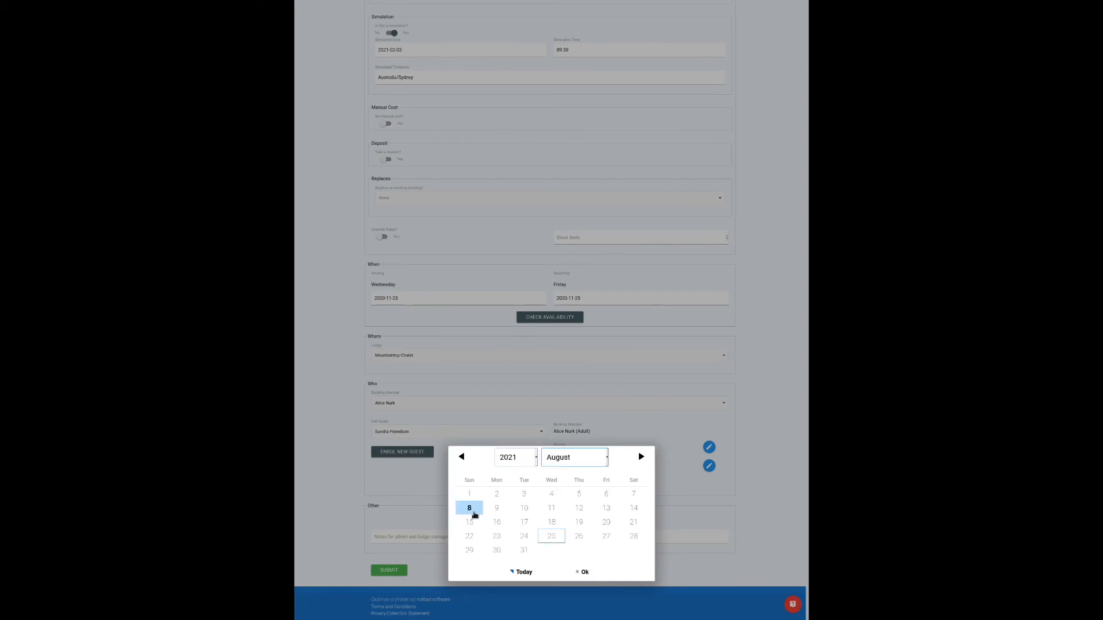
click(581, 571)
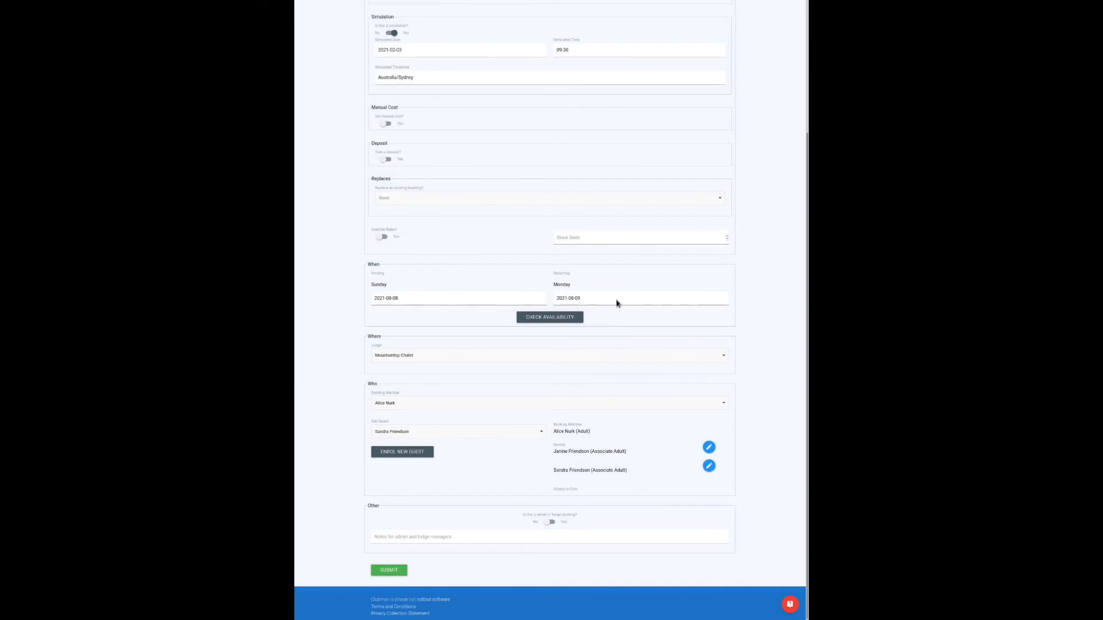
Step: Set the booking's departure date to 2021-08-13
click(616, 299)
click(606, 508)
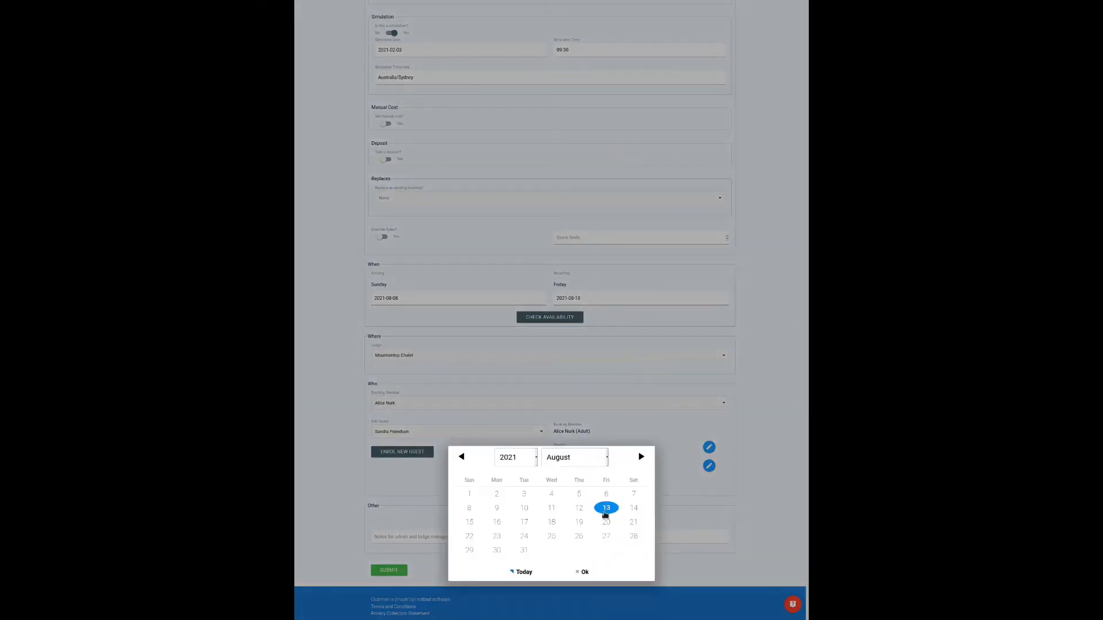
click(582, 573)
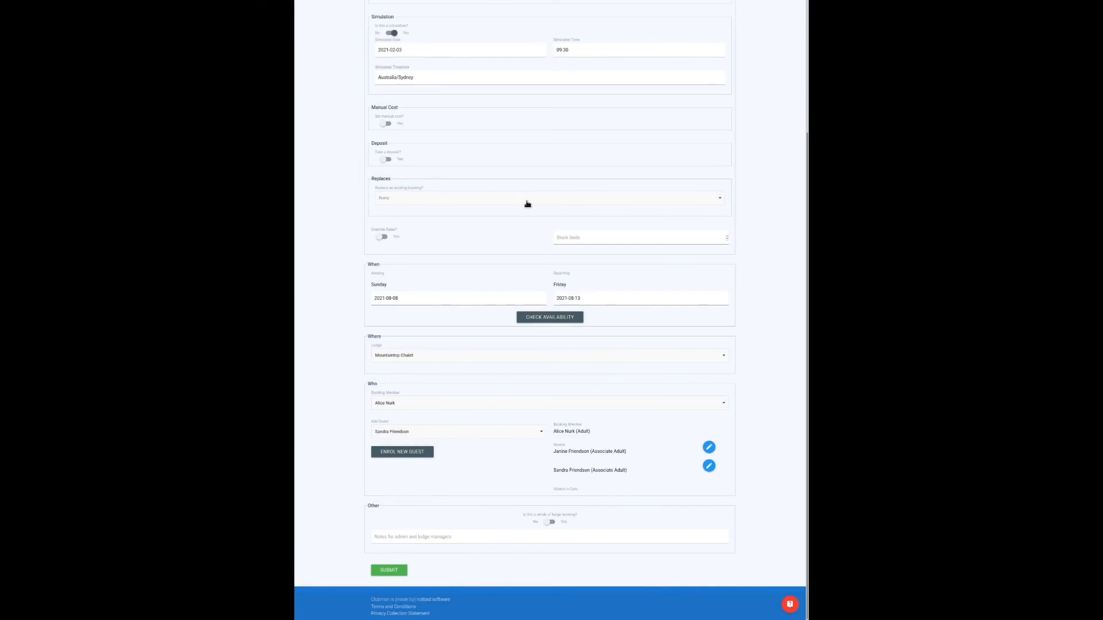
Step: Submit the simulated booking with its two guests, review the resulting booking and return to the club's rules list
click(389, 571)
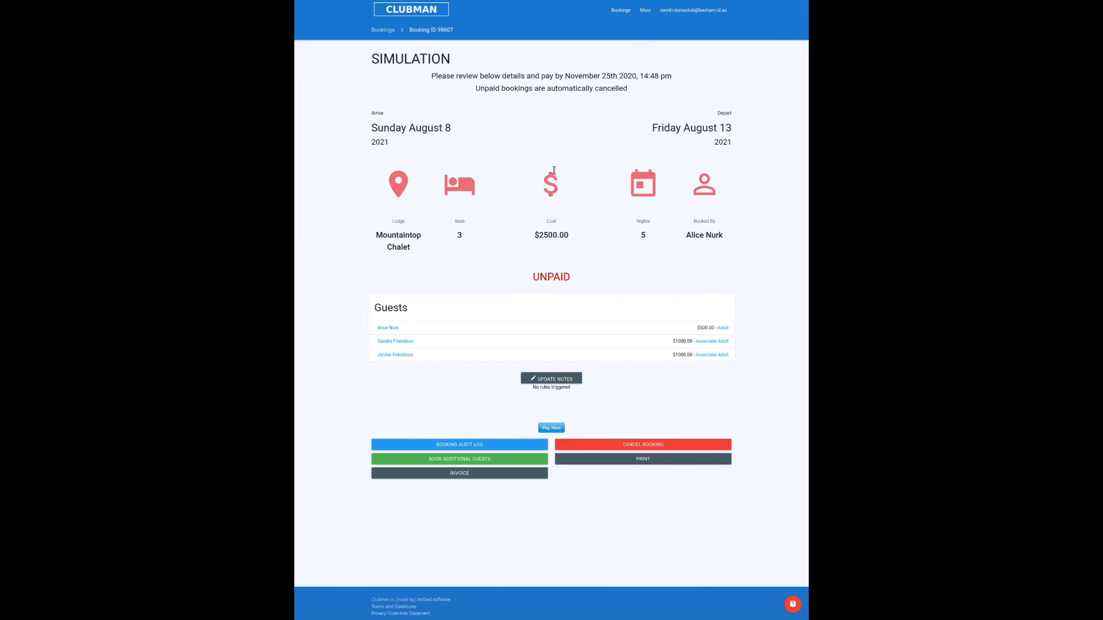
click(432, 12)
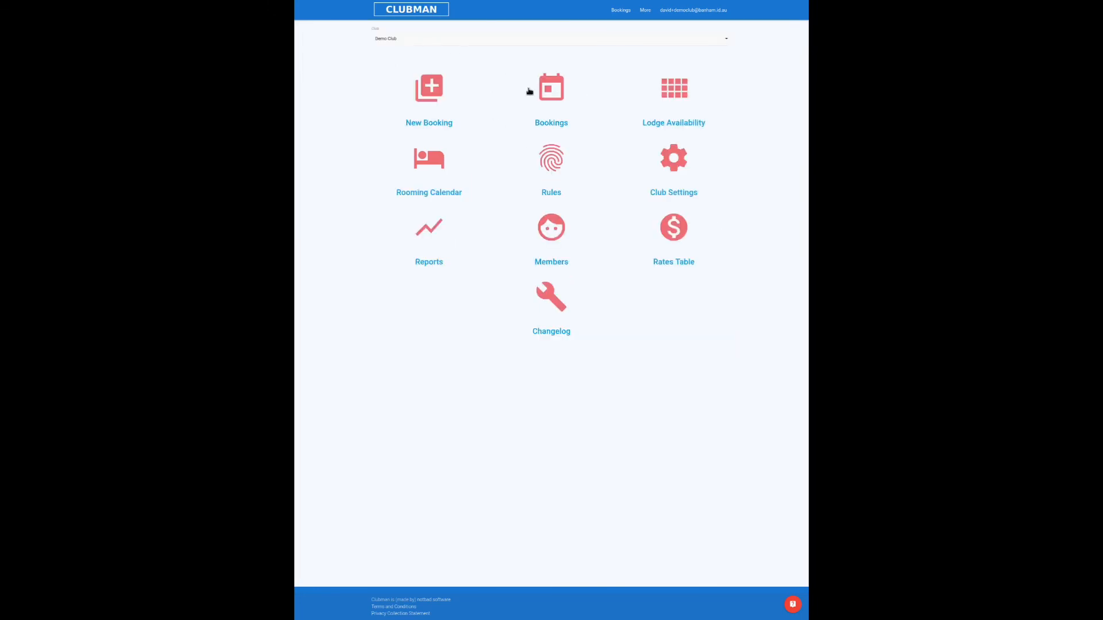
click(558, 165)
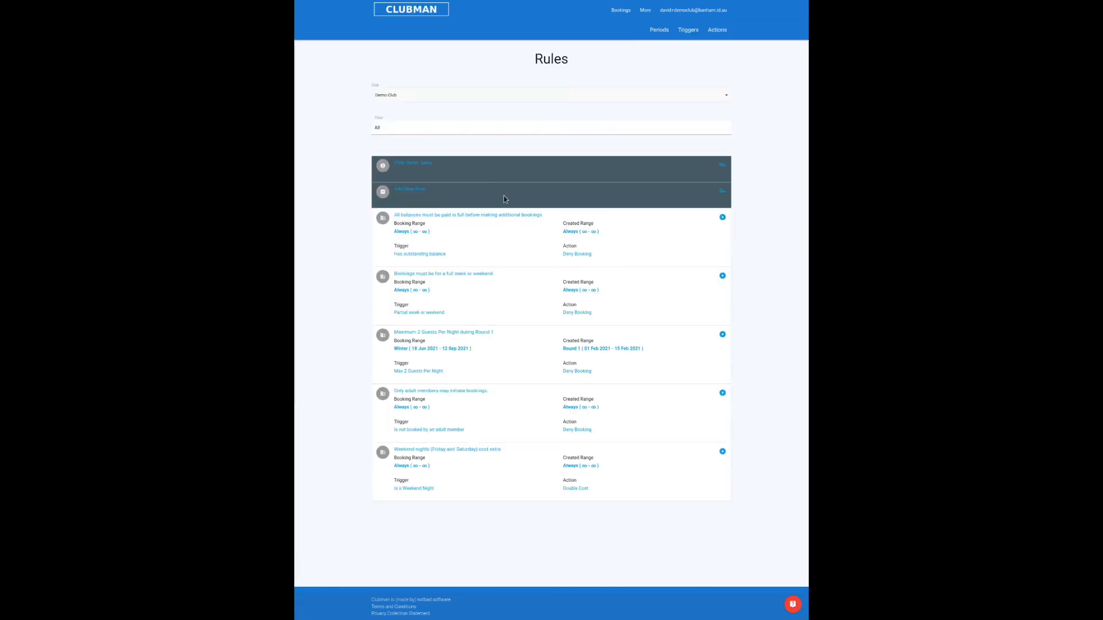